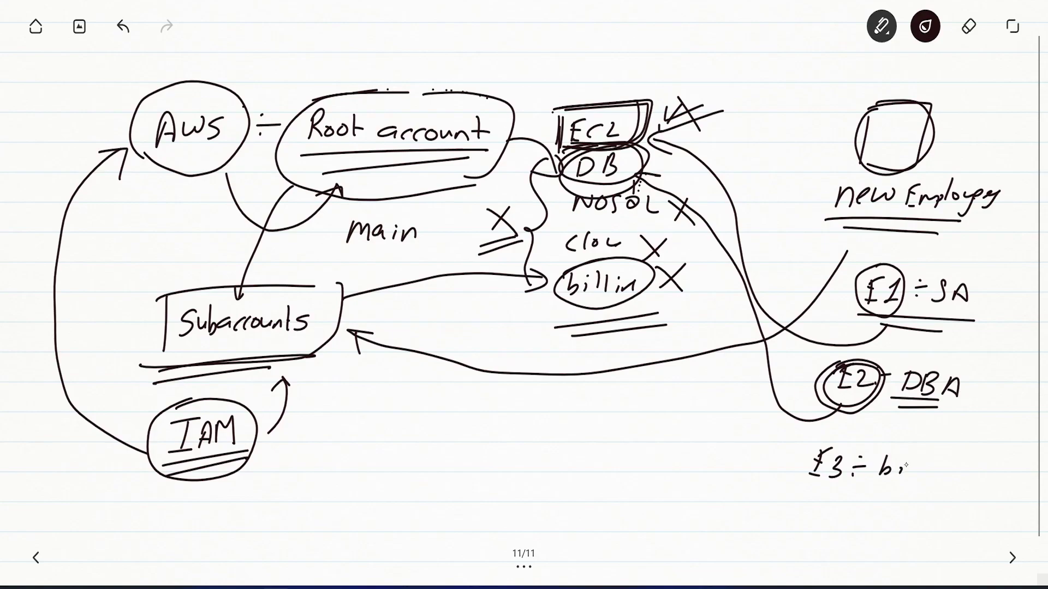
Step: Underline E3 billing and draw arrows linking it to the billing service and IAM
{"action": "mouse_move", "coordinate": [791, 483]}
{"action": "left_mouse_down"}
{"action": "mouse_move", "coordinate": [950, 497]}
{"action": "mouse_move", "coordinate": [916, 507]}
{"action": "left_mouse_up"}
{"action": "mouse_move", "coordinate": [807, 462]}
{"action": "left_mouse_down"}
{"action": "mouse_move", "coordinate": [703, 389]}
{"action": "mouse_move", "coordinate": [626, 303]}
{"action": "mouse_move", "coordinate": [634, 322]}
{"action": "left_mouse_up"}
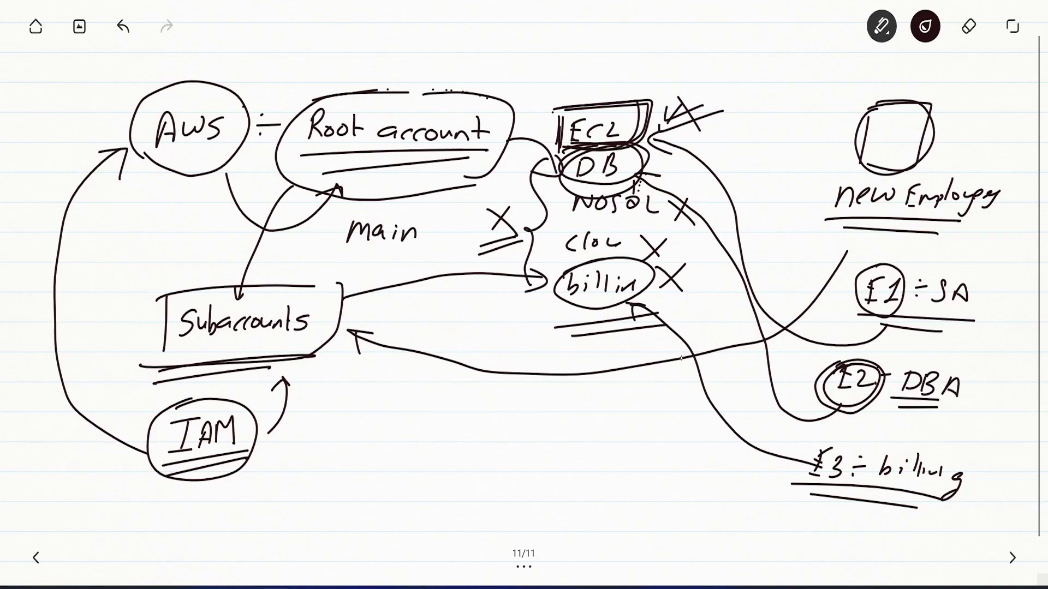
{"action": "left_click_drag", "start_coordinate": [691, 115], "coordinate": [653, 257]}
{"action": "left_click_drag", "start_coordinate": [570, 108], "coordinate": [544, 254]}
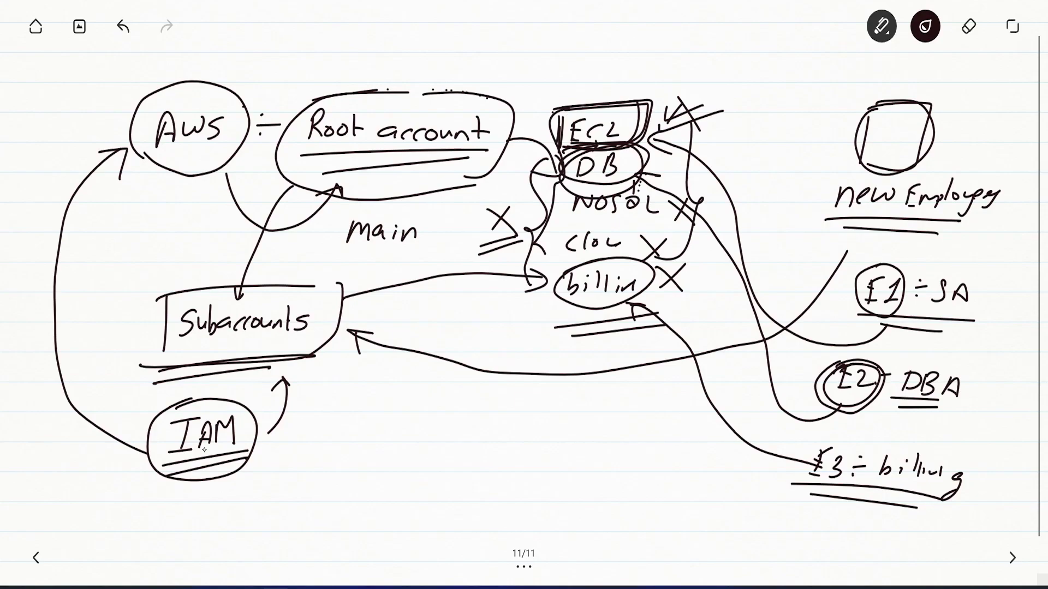
{"action": "mouse_move", "coordinate": [825, 450]}
{"action": "left_mouse_down"}
{"action": "mouse_move", "coordinate": [818, 495]}
{"action": "mouse_move", "coordinate": [811, 452]}
{"action": "left_mouse_up"}
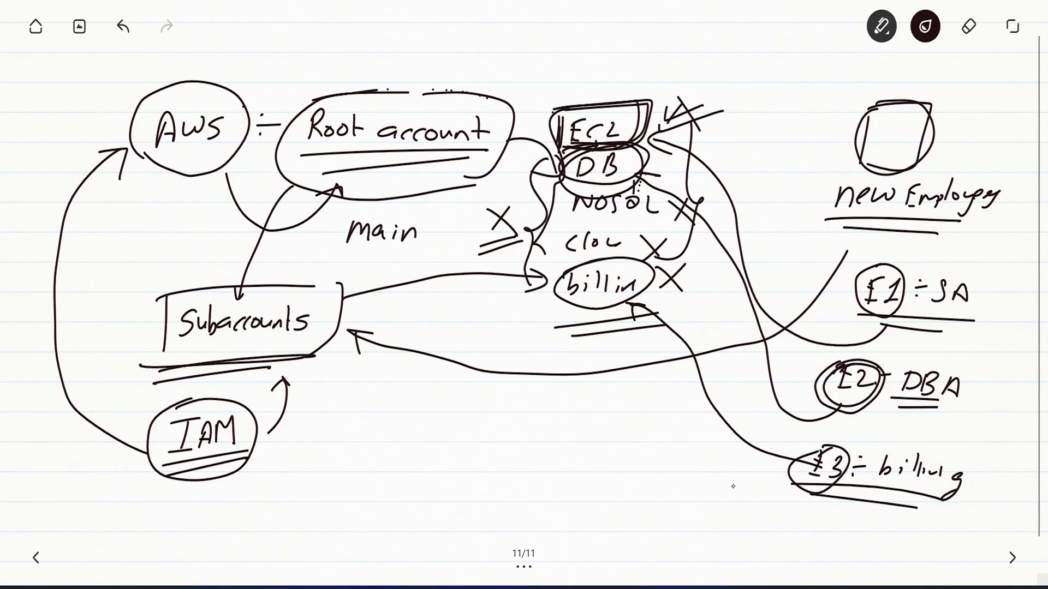
{"action": "mouse_move", "coordinate": [789, 487]}
{"action": "left_mouse_down"}
{"action": "mouse_move", "coordinate": [592, 536]}
{"action": "mouse_move", "coordinate": [323, 496]}
{"action": "mouse_move", "coordinate": [254, 459]}
{"action": "mouse_move", "coordinate": [277, 461]}
{"action": "left_mouse_up"}
{"action": "left_click_drag", "start_coordinate": [259, 461], "coordinate": [261, 481]}
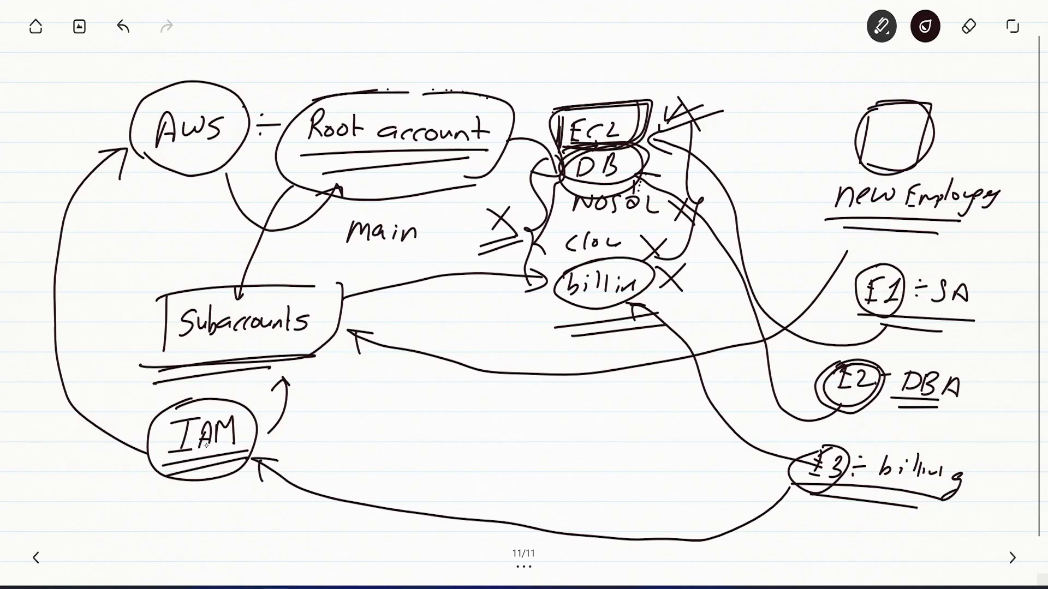
Step: Emphasise AWS, IAM and Root account, then write and circle 'user' and 'groups' beside IAM
{"action": "left_click_drag", "start_coordinate": [157, 149], "coordinate": [207, 152]}
{"action": "mouse_move", "coordinate": [183, 403]}
{"action": "left_mouse_down"}
{"action": "mouse_move", "coordinate": [238, 408]}
{"action": "mouse_move", "coordinate": [154, 482]}
{"action": "mouse_move", "coordinate": [203, 401]}
{"action": "left_mouse_up"}
{"action": "mouse_move", "coordinate": [307, 148]}
{"action": "left_mouse_down"}
{"action": "mouse_move", "coordinate": [439, 138]}
{"action": "mouse_move", "coordinate": [419, 155]}
{"action": "left_mouse_up"}
{"action": "mouse_move", "coordinate": [297, 434]}
{"action": "left_mouse_down"}
{"action": "mouse_move", "coordinate": [312, 449]}
{"action": "mouse_move", "coordinate": [351, 434]}
{"action": "mouse_move", "coordinate": [468, 449]}
{"action": "left_mouse_up"}
{"action": "mouse_move", "coordinate": [393, 438]}
{"action": "left_mouse_down"}
{"action": "mouse_move", "coordinate": [401, 420]}
{"action": "mouse_move", "coordinate": [434, 413]}
{"action": "left_mouse_up"}
{"action": "mouse_move", "coordinate": [317, 411]}
{"action": "left_mouse_down"}
{"action": "mouse_move", "coordinate": [303, 431]}
{"action": "mouse_move", "coordinate": [314, 412]}
{"action": "left_mouse_up"}
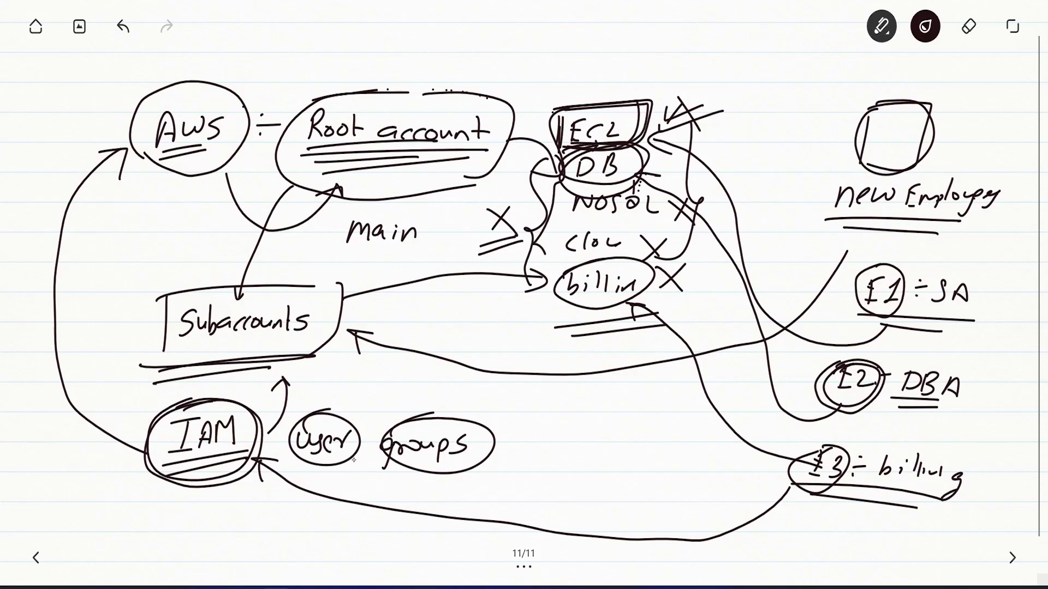
{"action": "mouse_move", "coordinate": [329, 471]}
{"action": "left_mouse_down"}
{"action": "mouse_move", "coordinate": [328, 503]}
{"action": "mouse_move", "coordinate": [337, 482]}
{"action": "left_mouse_up"}
{"action": "mouse_move", "coordinate": [933, 277]}
{"action": "left_mouse_down"}
{"action": "mouse_move", "coordinate": [958, 319]}
{"action": "mouse_move", "coordinate": [926, 281]}
{"action": "left_mouse_up"}
{"action": "mouse_move", "coordinate": [555, 116]}
{"action": "left_mouse_down"}
{"action": "mouse_move", "coordinate": [620, 108]}
{"action": "mouse_move", "coordinate": [574, 142]}
{"action": "left_mouse_up"}
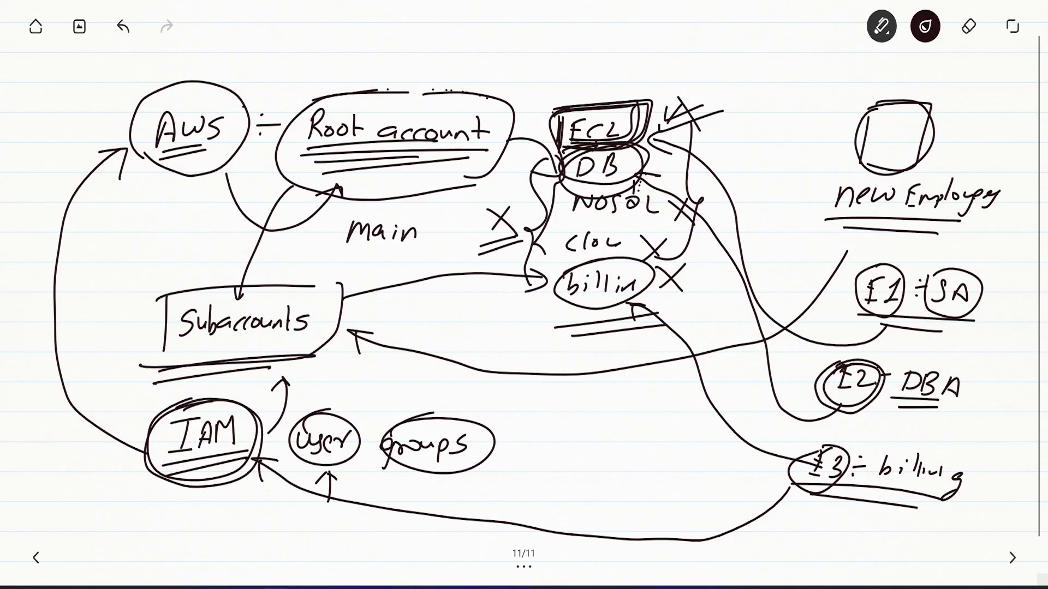
Step: Switch to the AWS console and open the IAM service by searching 'iam'
{"action": "key", "text": "alt+Tab"}
{"action": "key", "text": "Tab"}
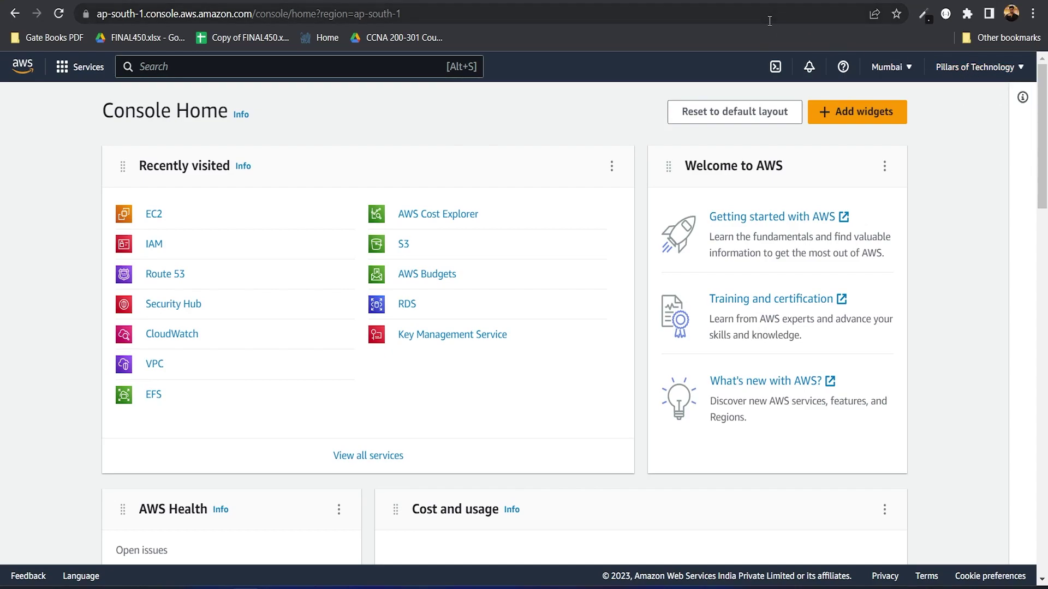
{"action": "left_click", "coordinate": [212, 72]}
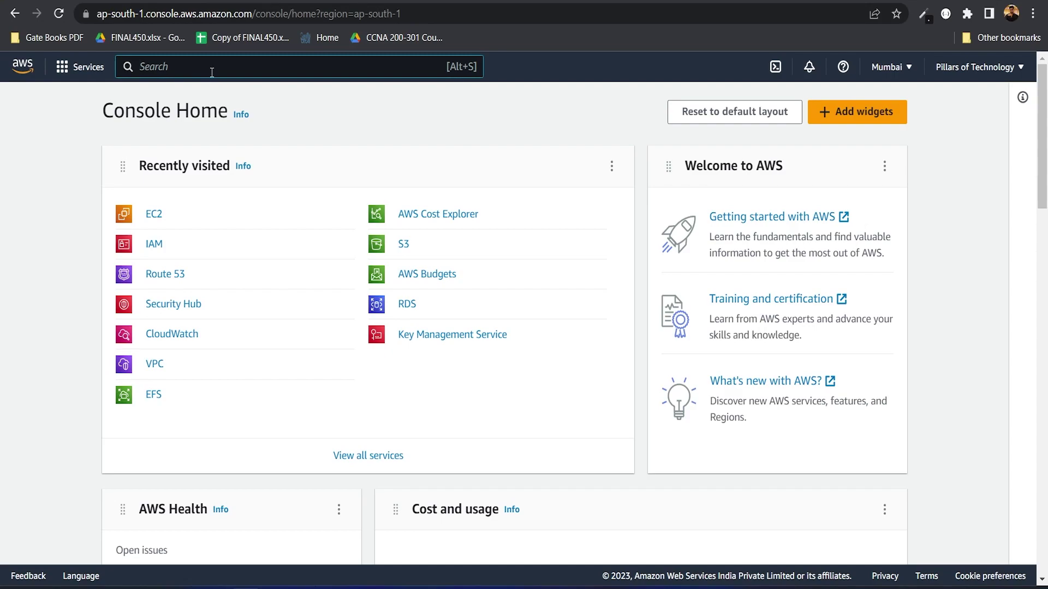
{"action": "type", "text": "iam"}
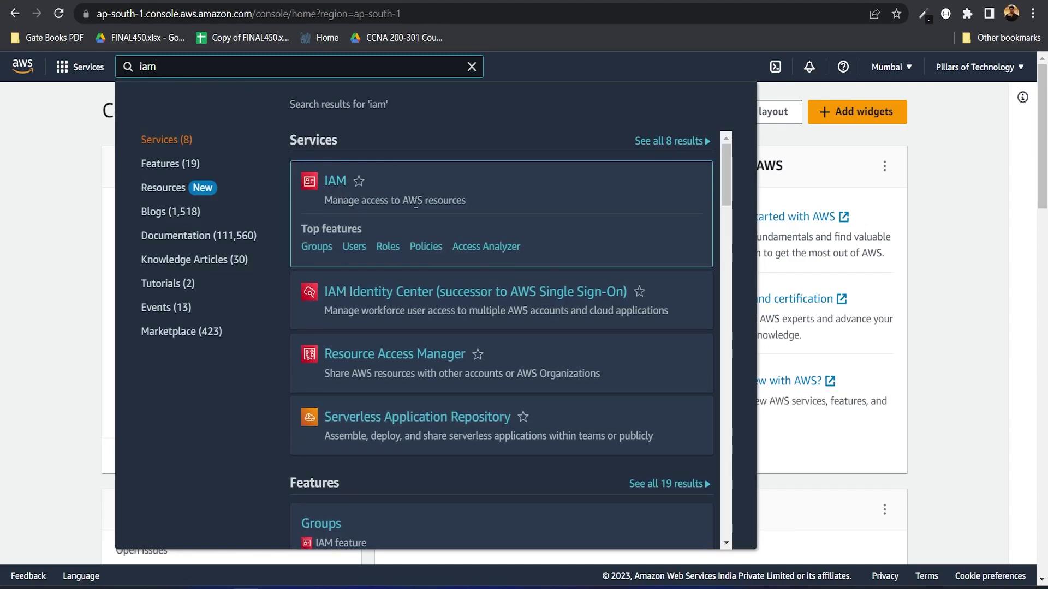
{"action": "left_click", "coordinate": [335, 182]}
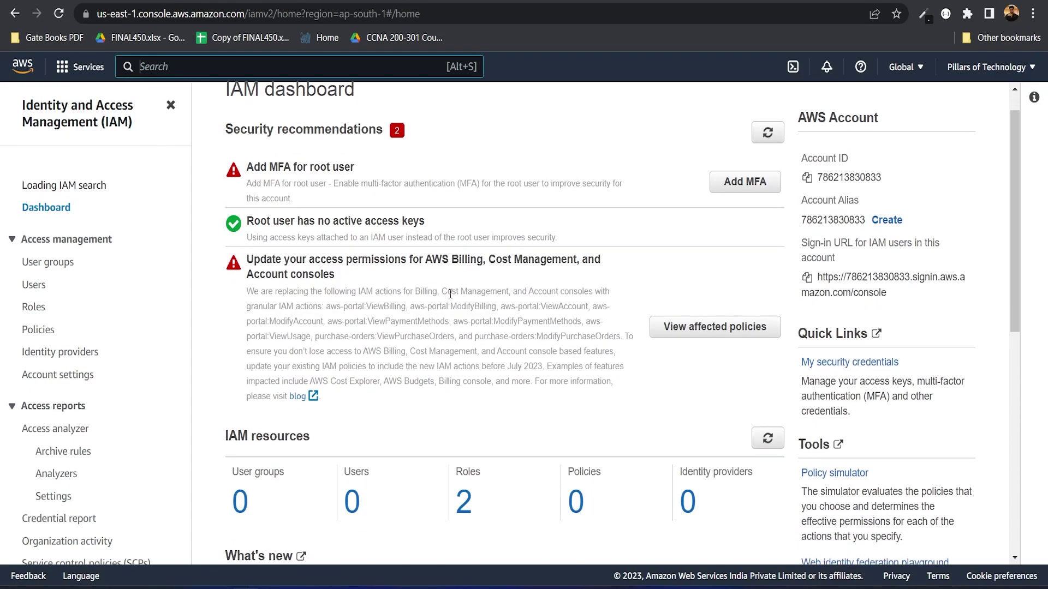
Step: Open the IAM Users list from the dashboard's Users count, showing no users
{"action": "scroll", "coordinate": [451, 294], "scroll_direction": "down", "scroll_amount": 2}
{"action": "scroll", "coordinate": [451, 294], "scroll_direction": "down", "scroll_amount": 2}
{"action": "scroll", "coordinate": [451, 294], "scroll_direction": "down", "scroll_amount": 1}
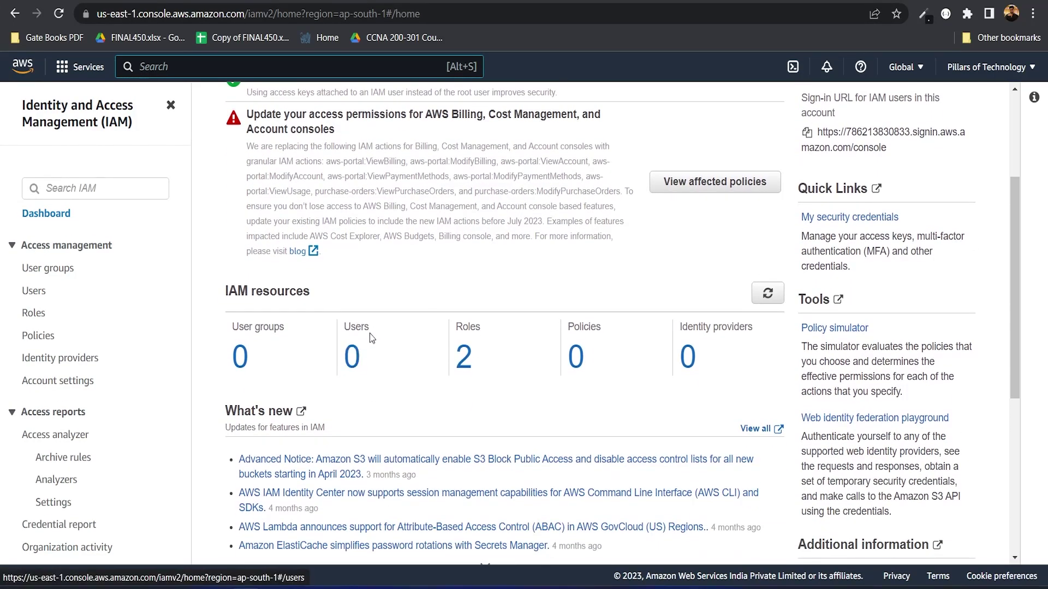
{"action": "left_click_drag", "start_coordinate": [375, 330], "coordinate": [343, 328]}
{"action": "left_click", "coordinate": [353, 369]}
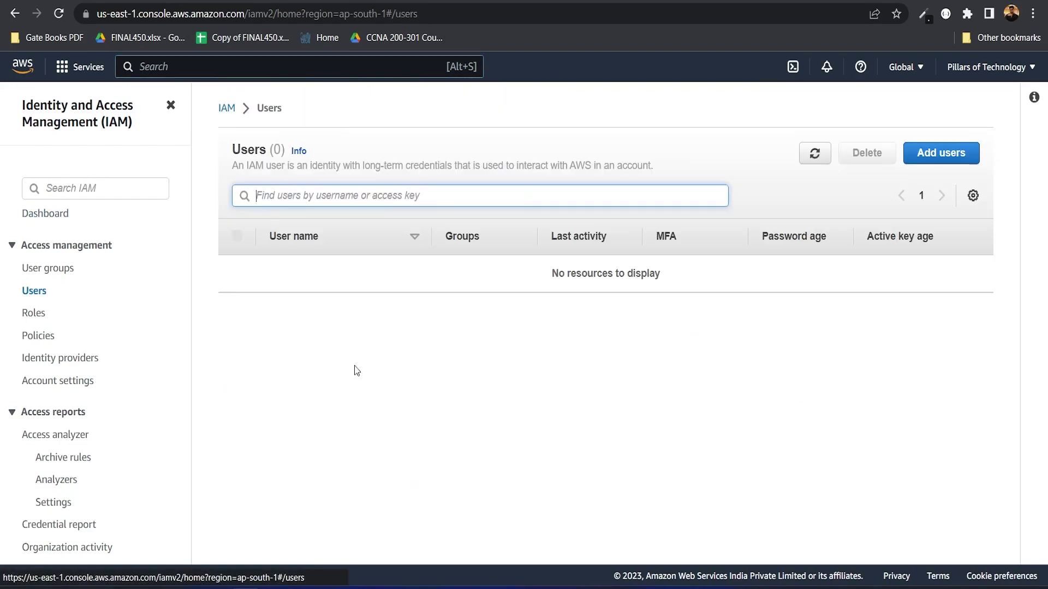
{"action": "left_click_drag", "start_coordinate": [548, 274], "coordinate": [669, 279]}
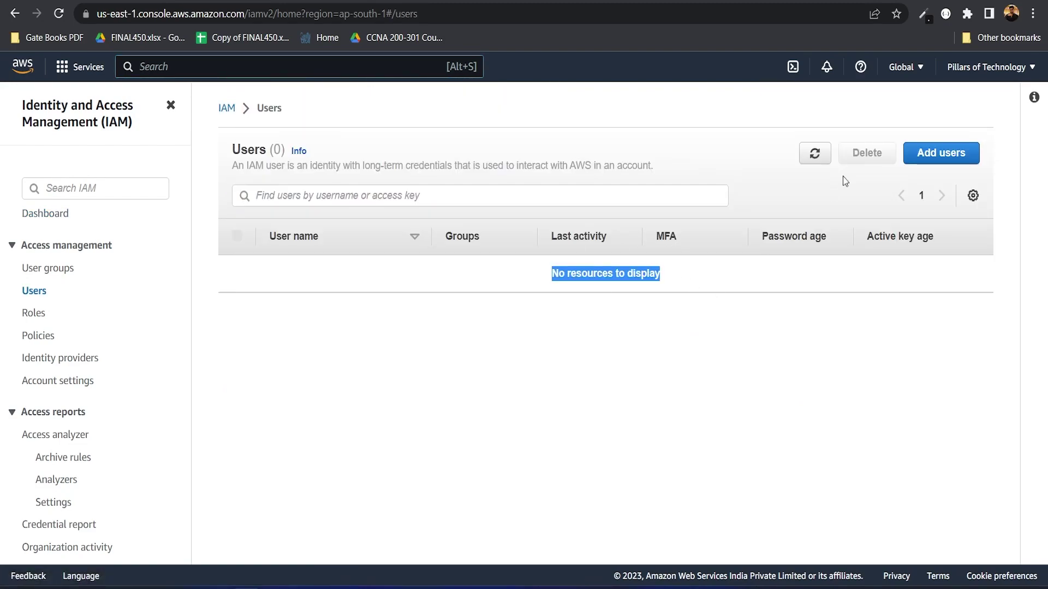
Step: Start adding a new IAM user named employee1
{"action": "left_click", "coordinate": [929, 154]}
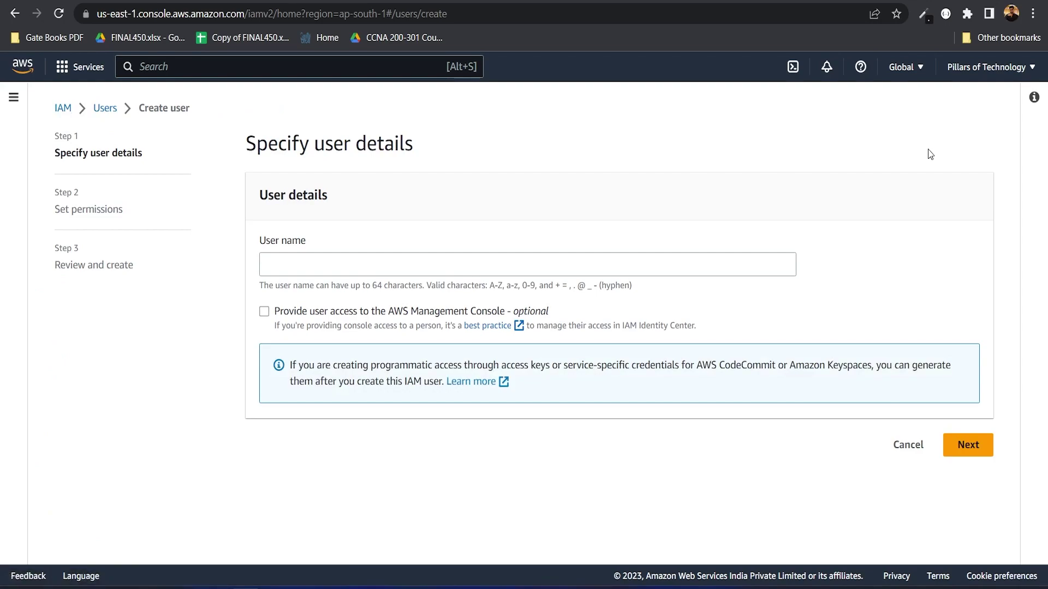
{"action": "left_click", "coordinate": [327, 269]}
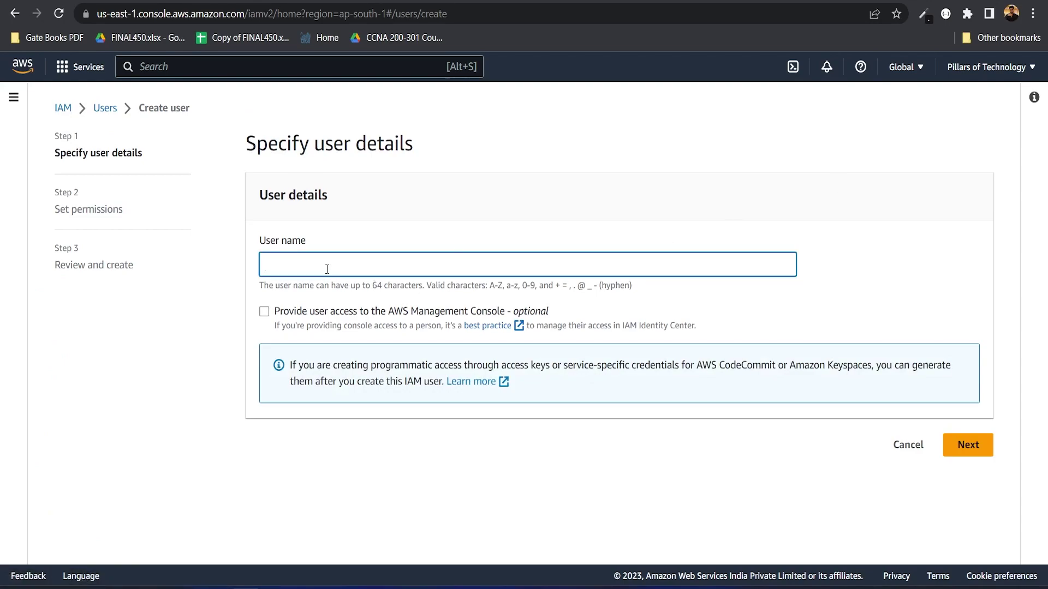
{"action": "type", "text": "employee1"}
Step: Enable console access and choose to create an IAM user instead of Identity Center
{"action": "left_click_drag", "start_coordinate": [321, 315], "coordinate": [470, 315]}
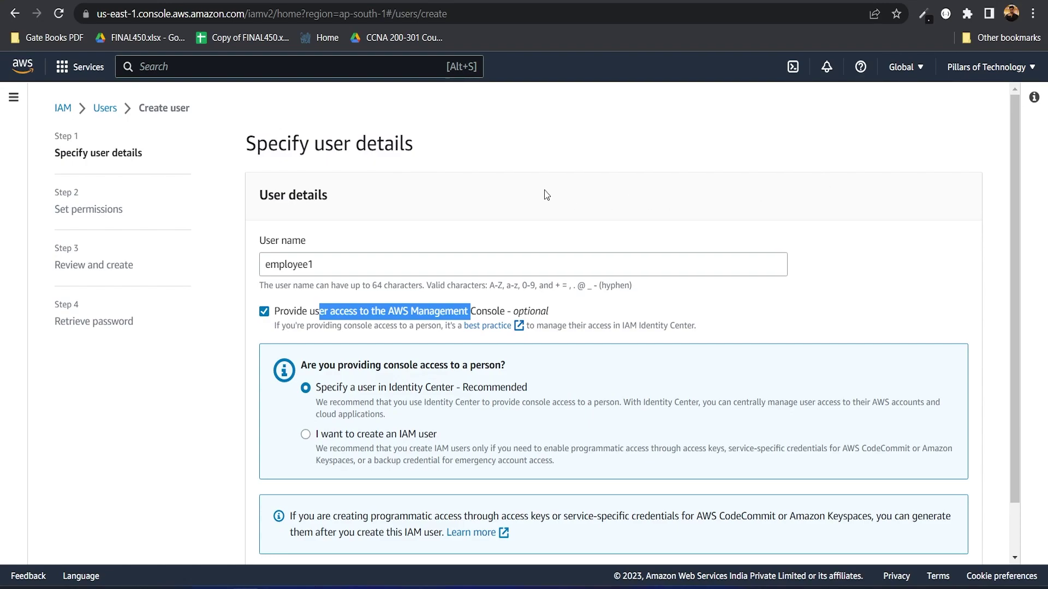
{"action": "left_click", "coordinate": [265, 312]}
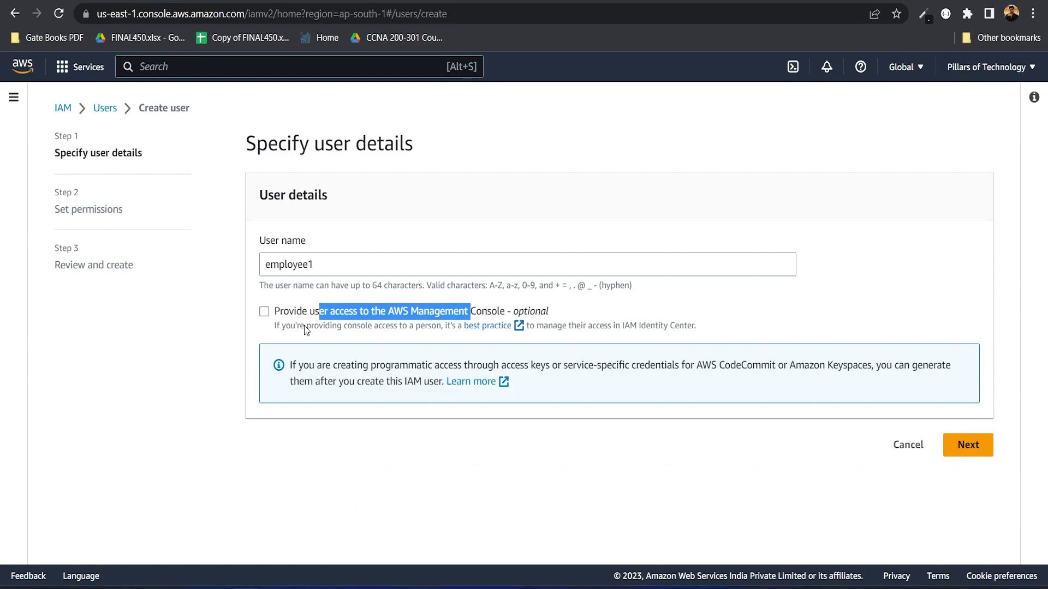
{"action": "left_click_drag", "start_coordinate": [487, 311], "coordinate": [411, 311]}
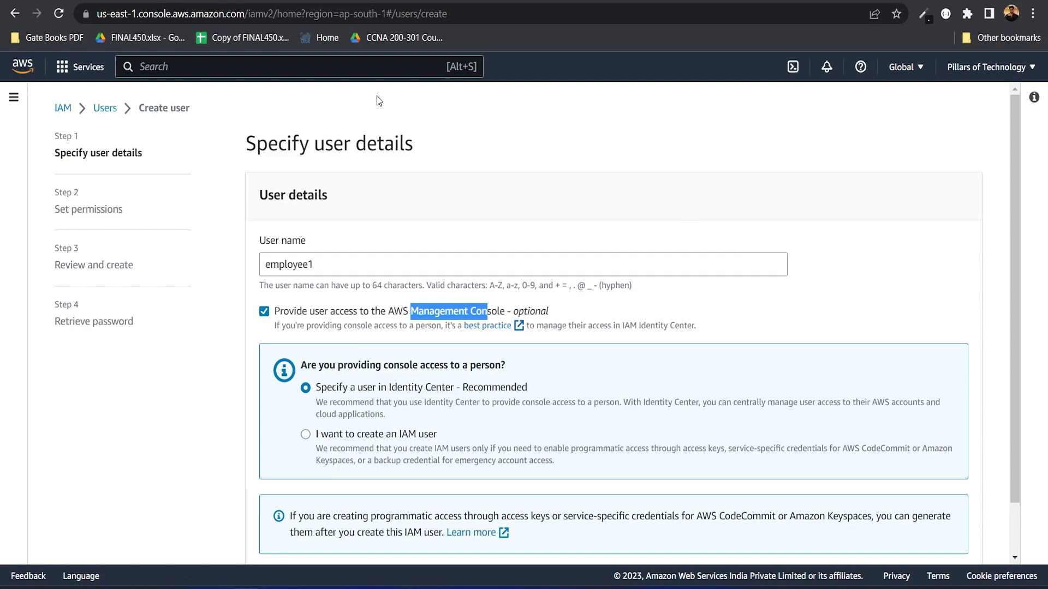
{"action": "left_click", "coordinate": [226, 330]}
{"action": "scroll", "coordinate": [375, 386], "scroll_direction": "down", "scroll_amount": 1}
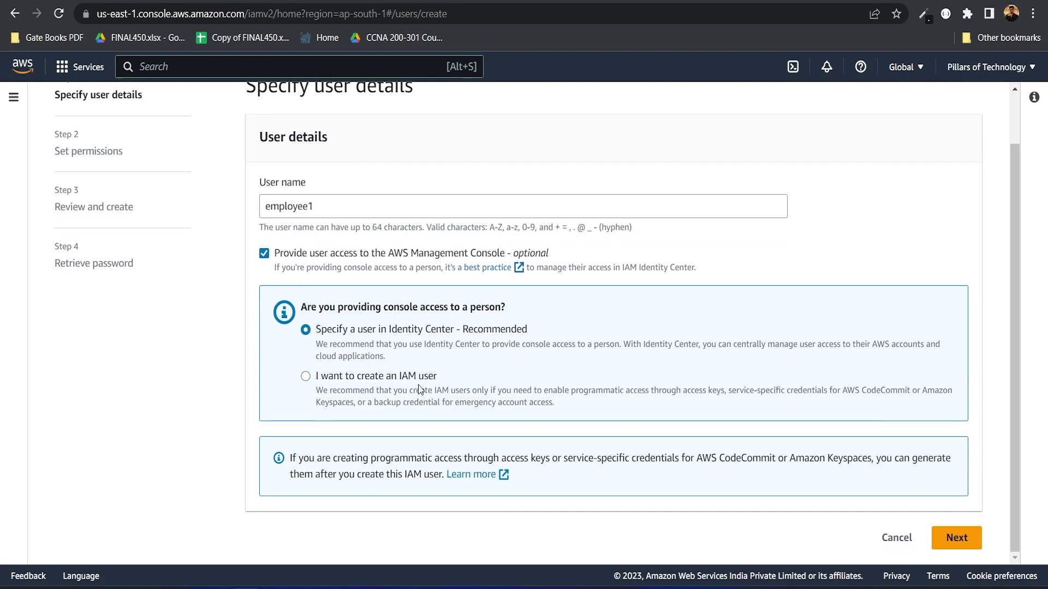
{"action": "left_click_drag", "start_coordinate": [328, 334], "coordinate": [452, 336]}
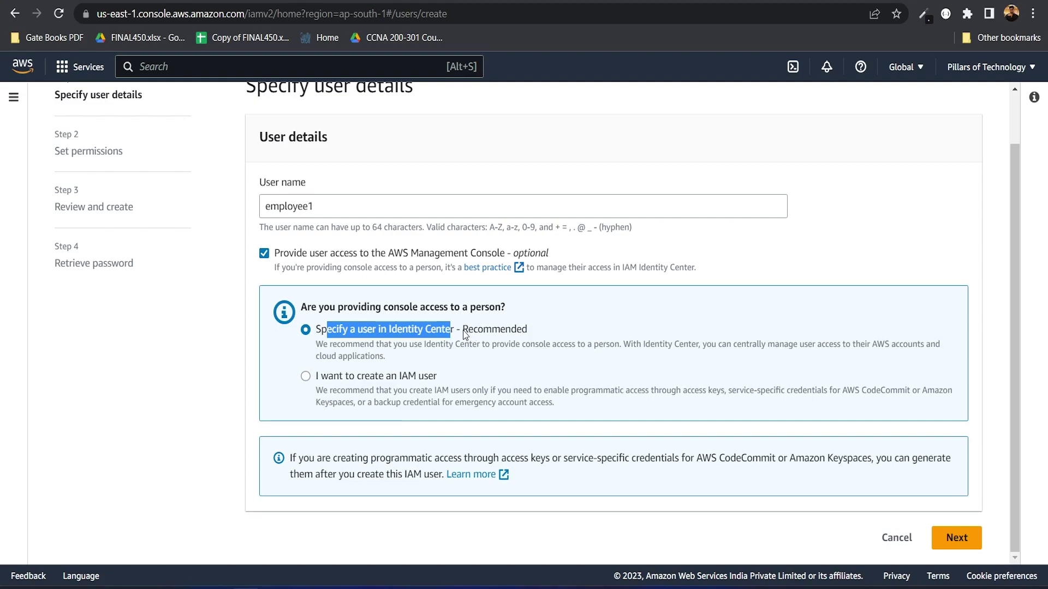
{"action": "left_click_drag", "start_coordinate": [463, 334], "coordinate": [518, 334]}
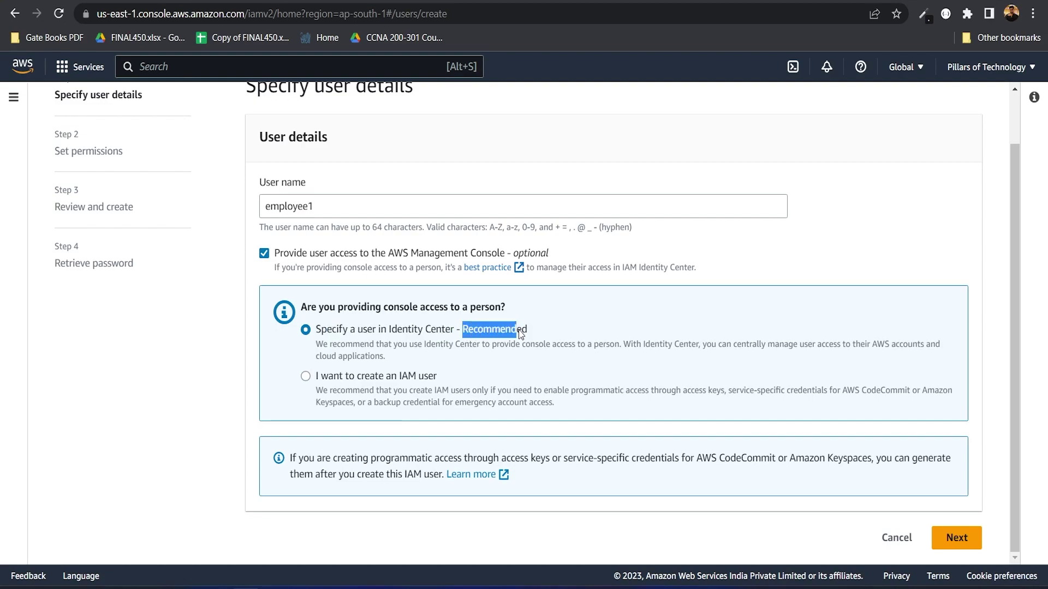
{"action": "left_click", "coordinate": [307, 379]}
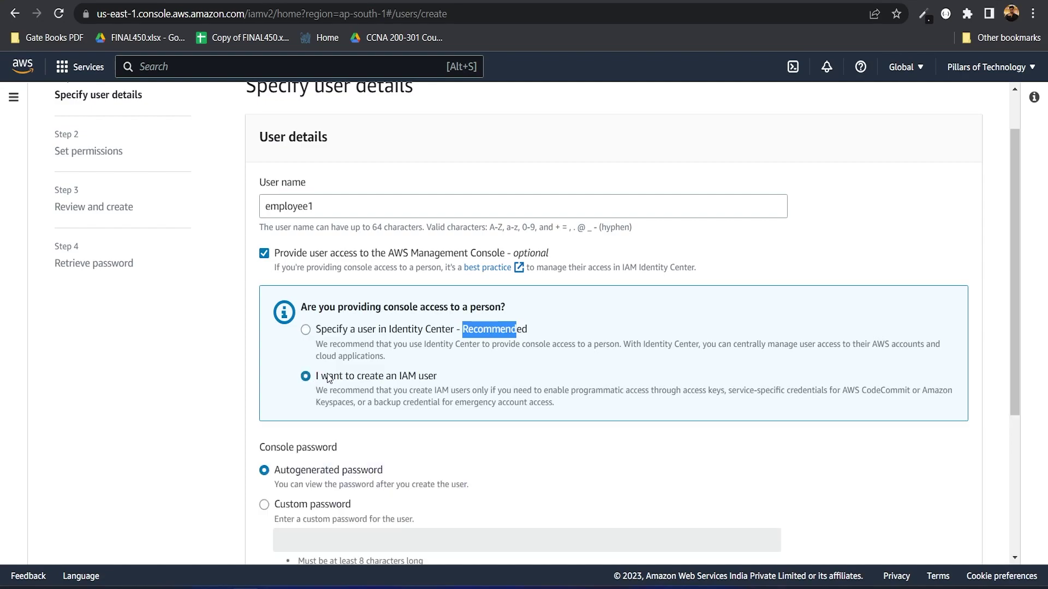
Step: Switch to a custom console password, enter the password and show it
{"action": "scroll", "coordinate": [451, 405], "scroll_direction": "down", "scroll_amount": 3}
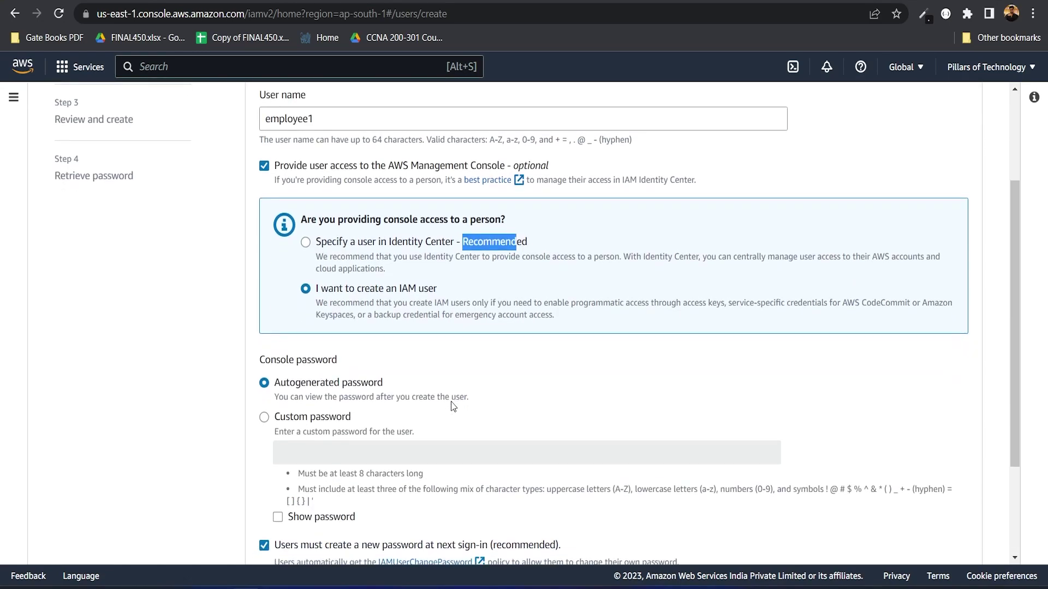
{"action": "scroll", "coordinate": [309, 306], "scroll_direction": "up", "scroll_amount": 4}
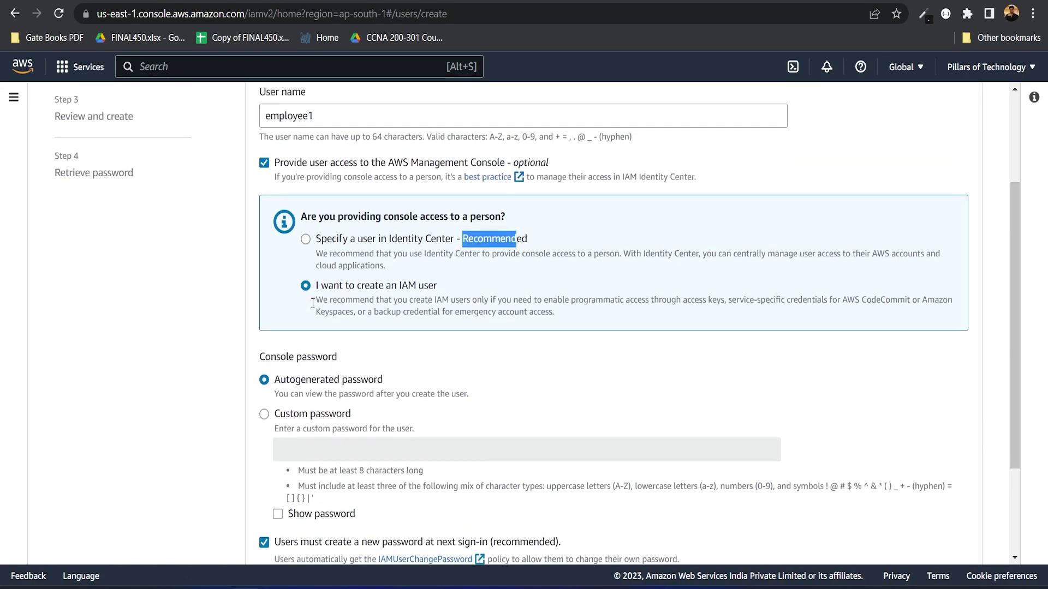
{"action": "left_click_drag", "start_coordinate": [342, 264], "coordinate": [239, 271]}
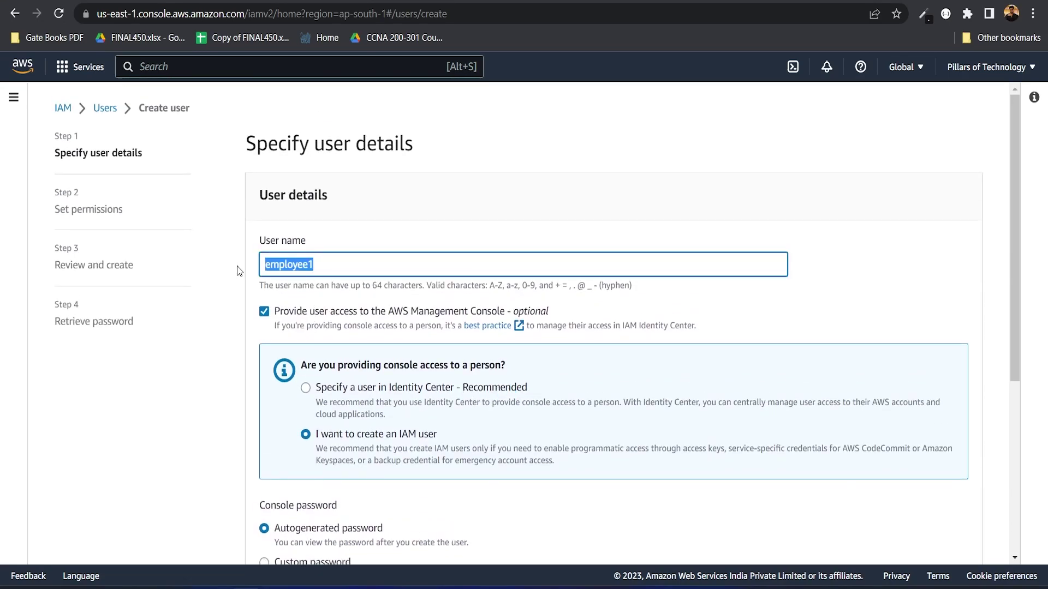
{"action": "scroll", "coordinate": [239, 271], "scroll_direction": "down", "scroll_amount": 5}
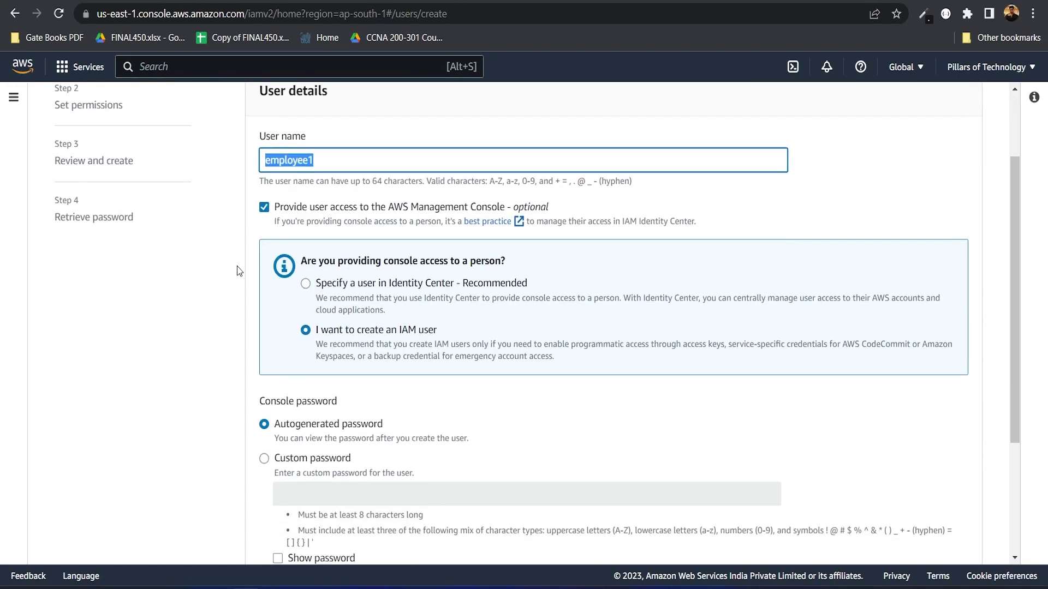
{"action": "left_click_drag", "start_coordinate": [291, 243], "coordinate": [361, 243]}
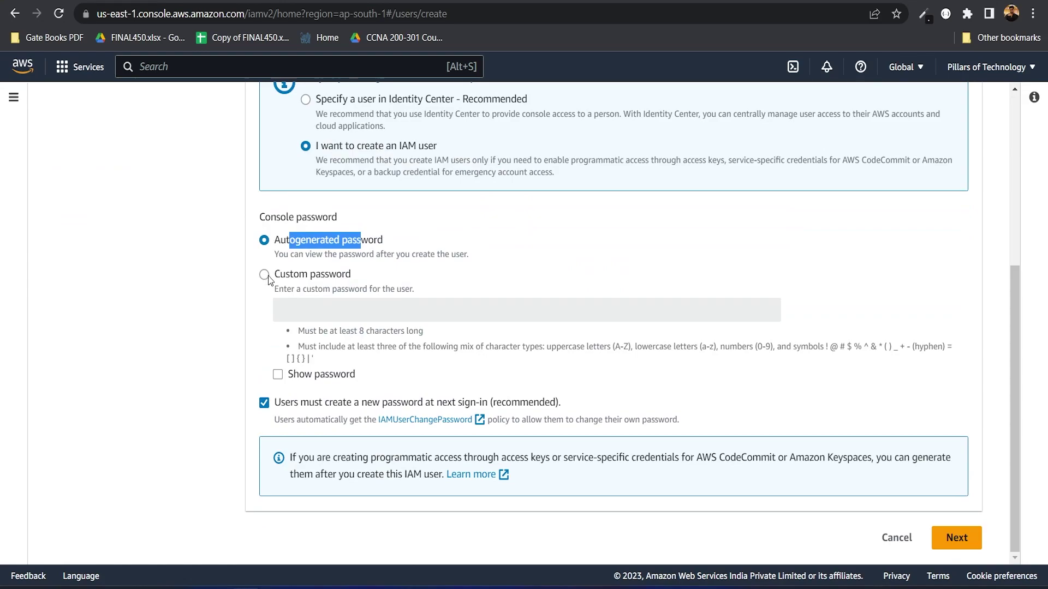
{"action": "left_click", "coordinate": [263, 278]}
{"action": "left_click", "coordinate": [325, 318]}
{"action": "type", "text": "Pass"}
{"action": "type", "text": "@123"}
{"action": "left_click", "coordinate": [278, 374]}
{"action": "left_click_drag", "start_coordinate": [325, 310], "coordinate": [271, 314]}
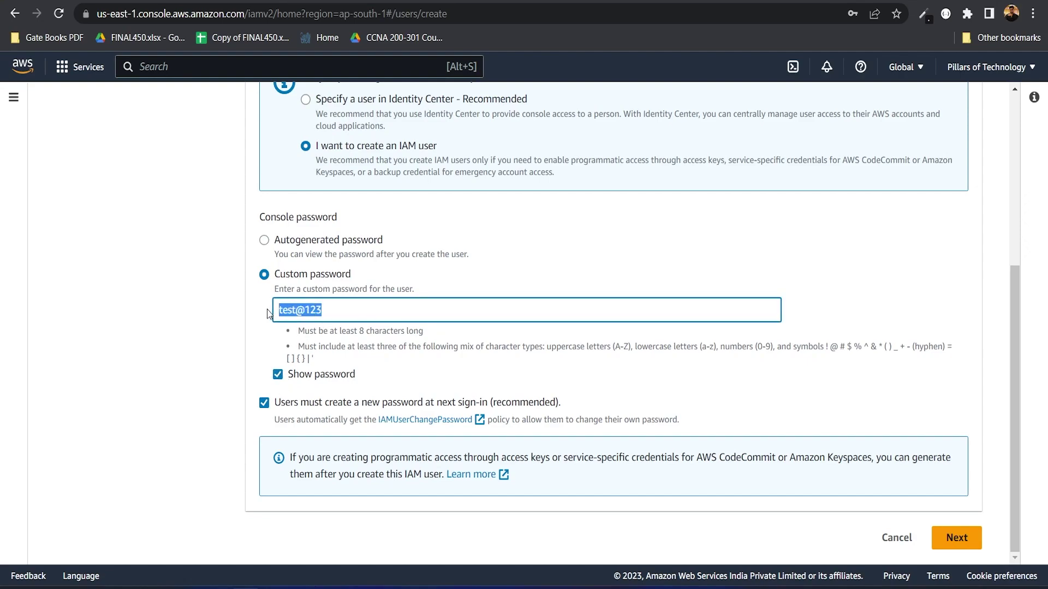
Step: Keep the new-password-at-next-sign-in requirement on and continue to Set permissions
{"action": "left_click_drag", "start_coordinate": [300, 402], "coordinate": [484, 403]}
{"action": "left_click", "coordinate": [264, 402]}
{"action": "scroll", "coordinate": [265, 404], "scroll_direction": "up", "scroll_amount": 5}
{"action": "left_click_drag", "start_coordinate": [324, 264], "coordinate": [229, 275]}
{"action": "scroll", "coordinate": [592, 169], "scroll_direction": "down", "scroll_amount": 5}
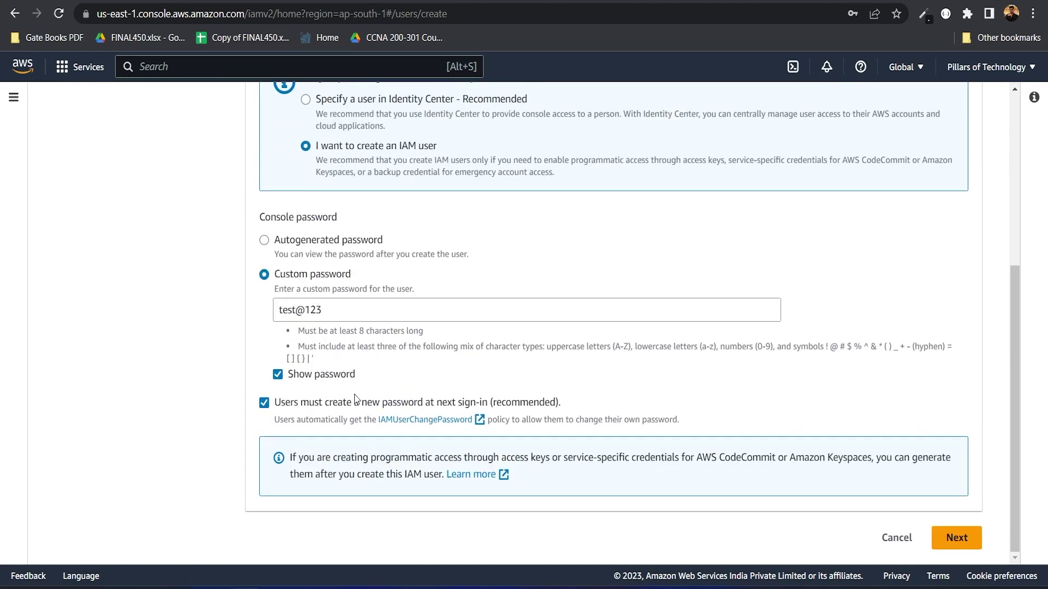
{"action": "left_click_drag", "start_coordinate": [329, 311], "coordinate": [273, 315]}
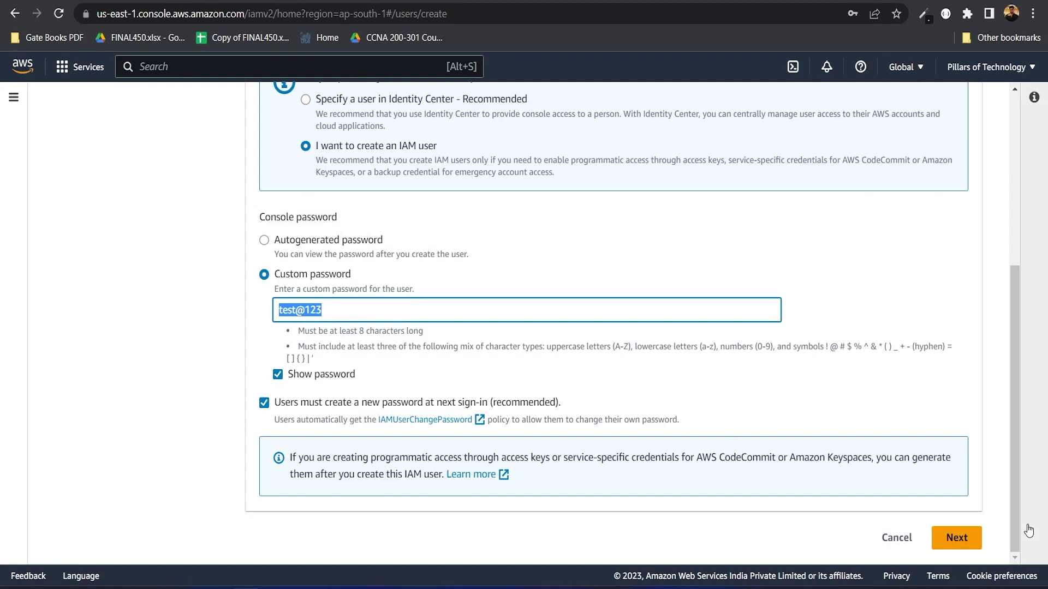
{"action": "left_click", "coordinate": [954, 546]}
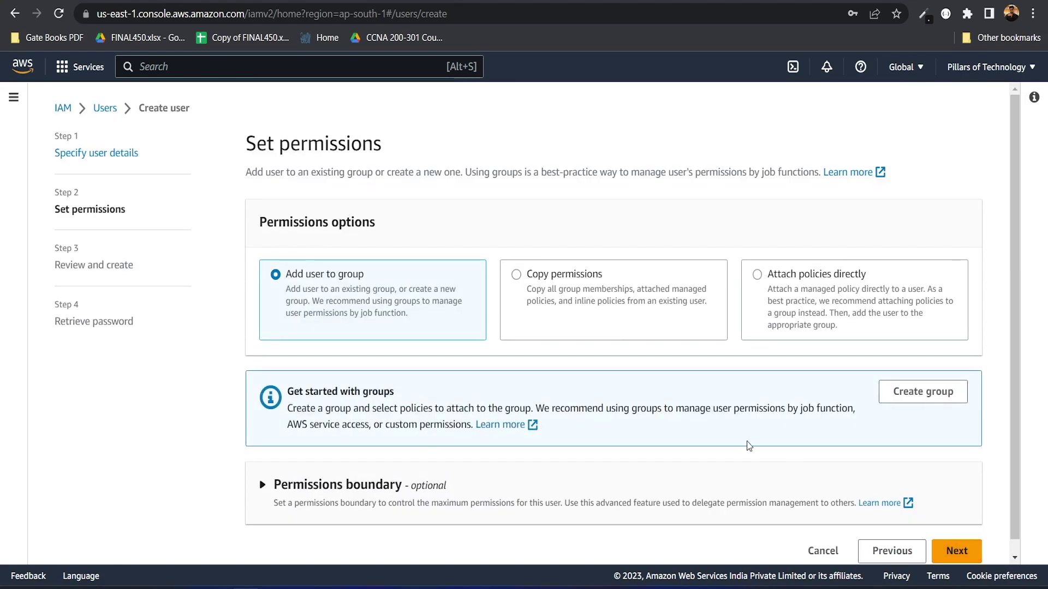
Step: Choose Attach policies directly instead of adding the user to a group
{"action": "left_click_drag", "start_coordinate": [284, 271], "coordinate": [363, 272]}
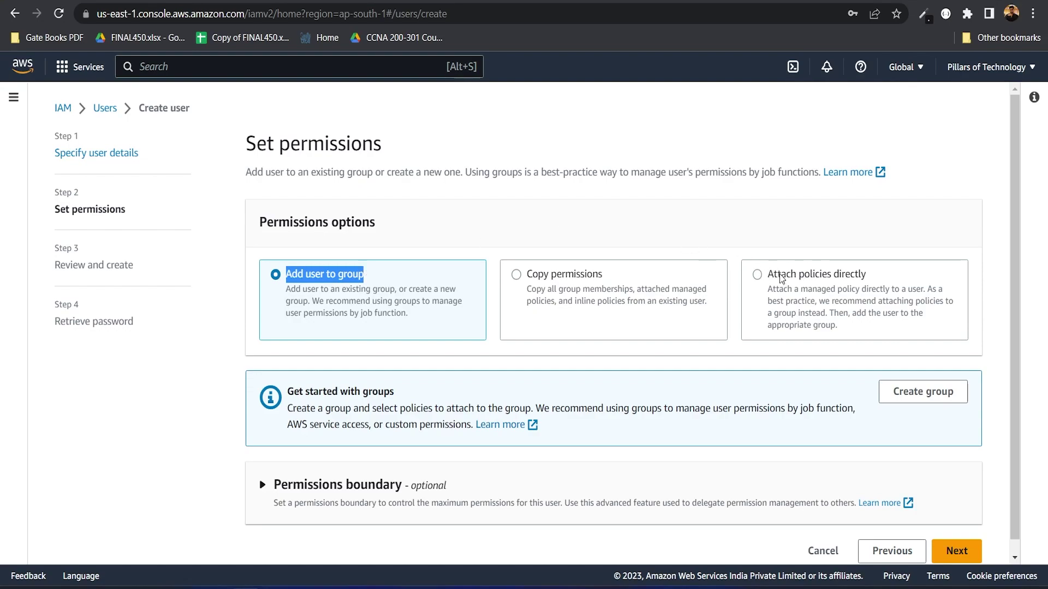
{"action": "left_click", "coordinate": [824, 282]}
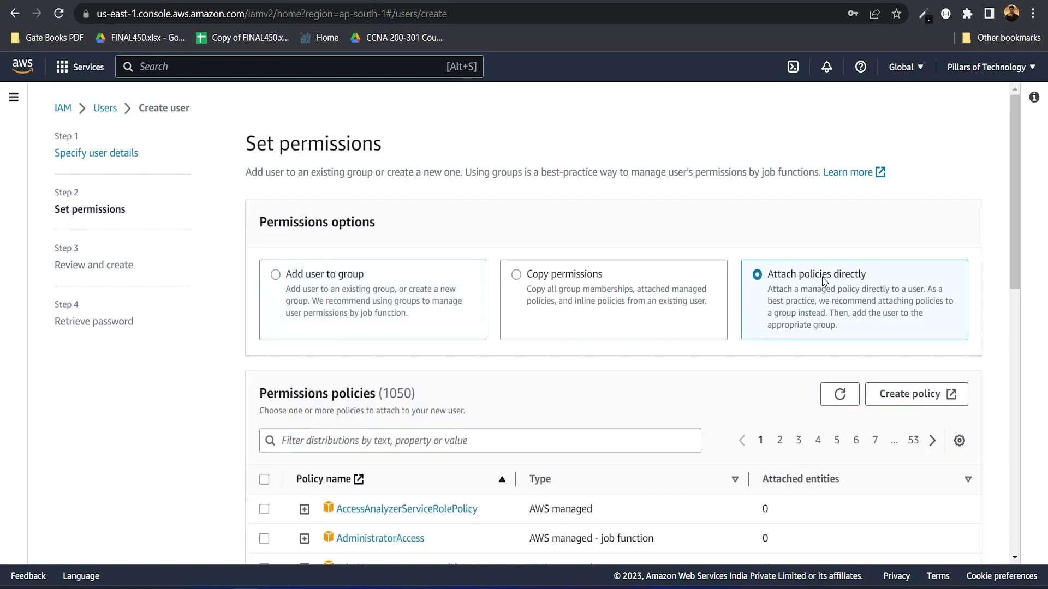
{"action": "scroll", "coordinate": [557, 385], "scroll_direction": "down", "scroll_amount": 12}
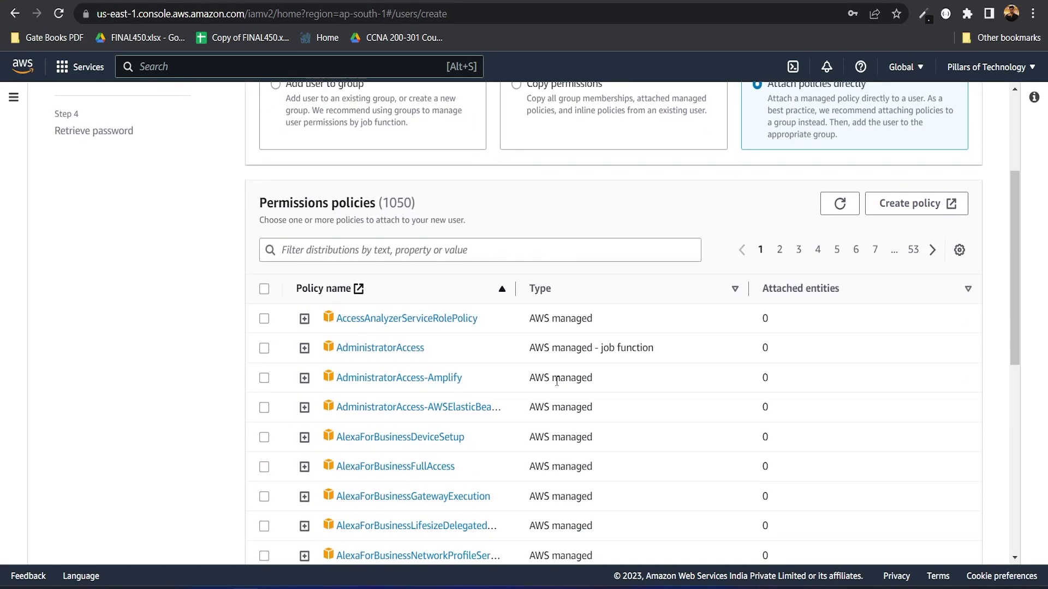
{"action": "scroll", "coordinate": [557, 386], "scroll_direction": "up", "scroll_amount": 7}
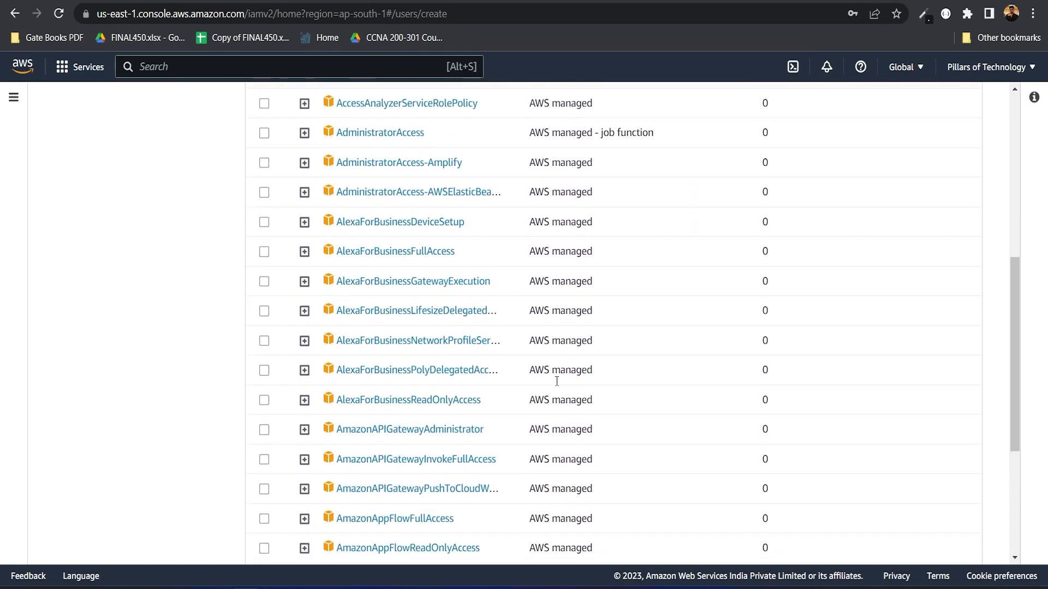
{"action": "scroll", "coordinate": [558, 386], "scroll_direction": "down", "scroll_amount": 1}
{"action": "scroll", "coordinate": [558, 386], "scroll_direction": "up", "scroll_amount": 5}
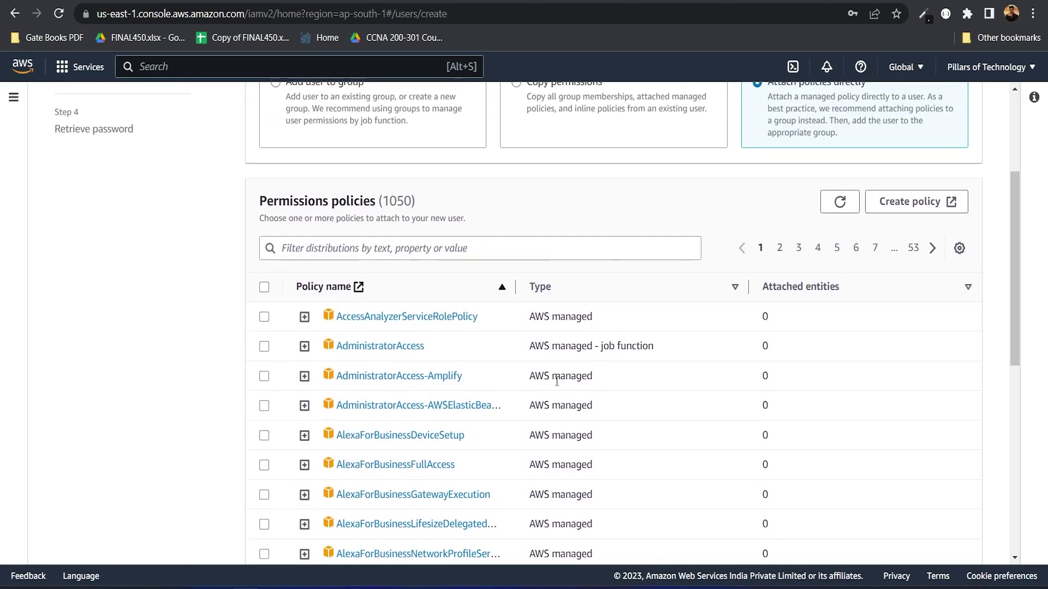
Step: Filter policies by 'ec2' and select AmazonEC2FullAccess
{"action": "left_click", "coordinate": [378, 306]}
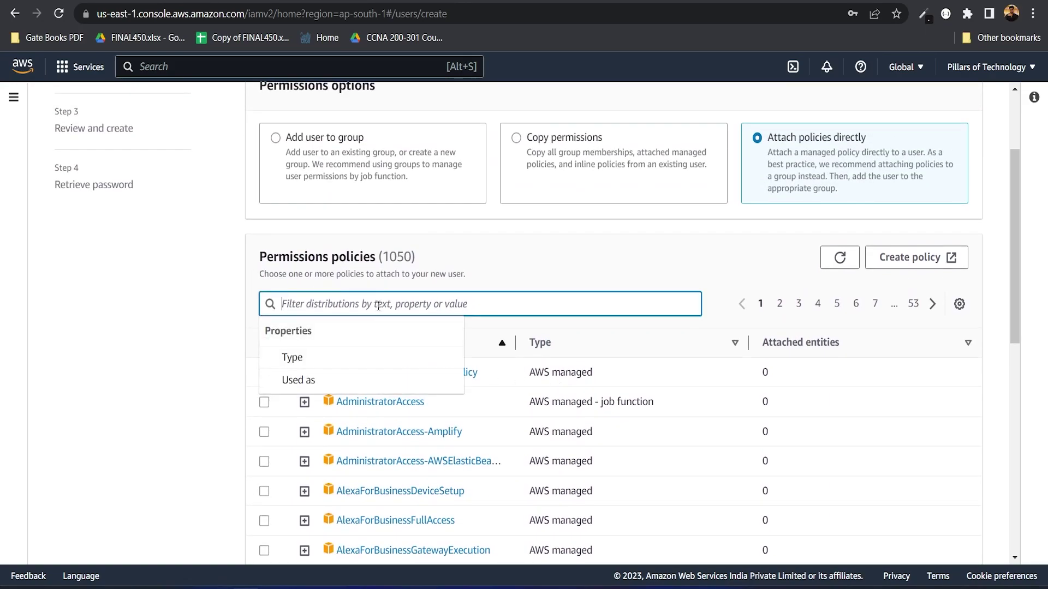
{"action": "type", "text": "ec2"}
{"action": "left_click", "coordinate": [307, 330]}
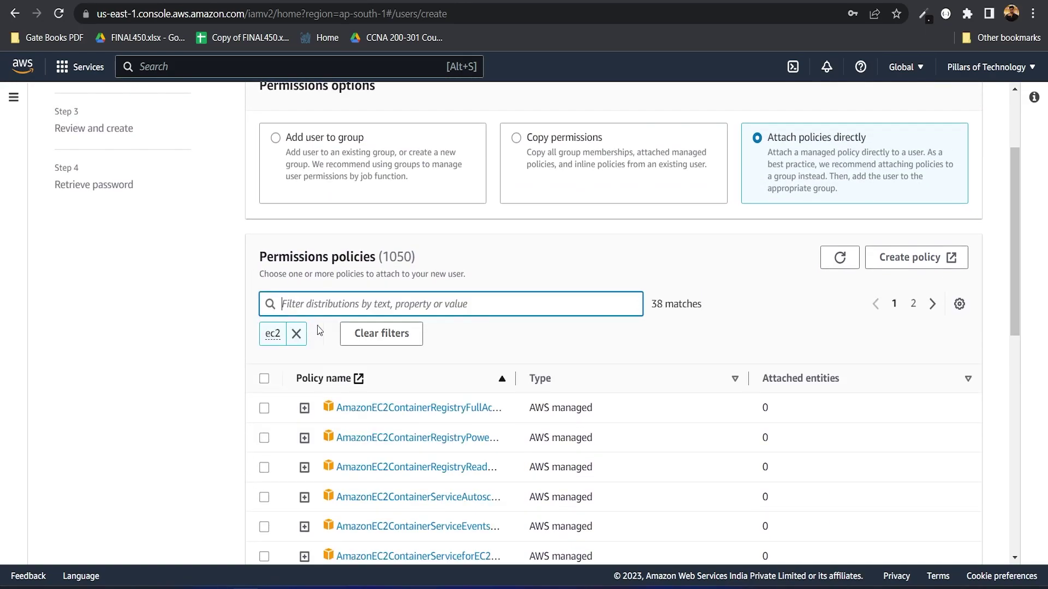
{"action": "scroll", "coordinate": [446, 430], "scroll_direction": "down", "scroll_amount": 5}
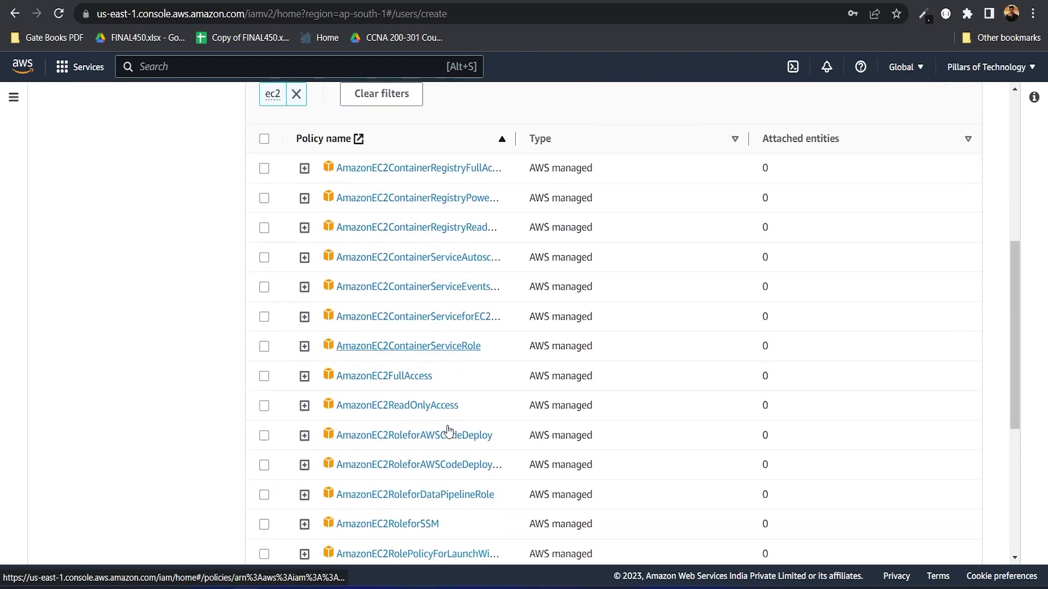
{"action": "left_click", "coordinate": [266, 374]}
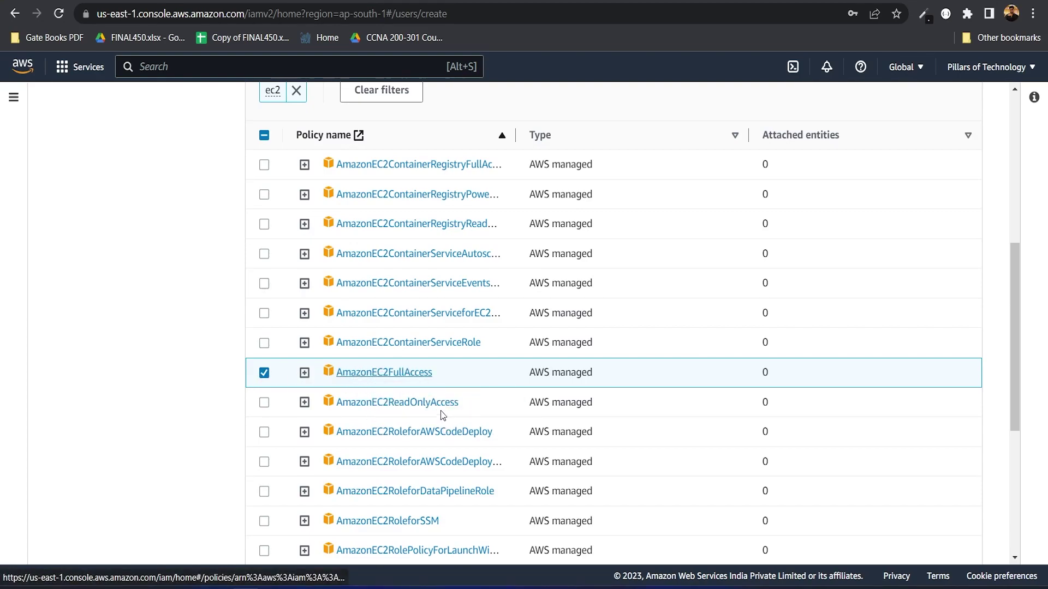
{"action": "scroll", "coordinate": [488, 370], "scroll_direction": "down", "scroll_amount": 1}
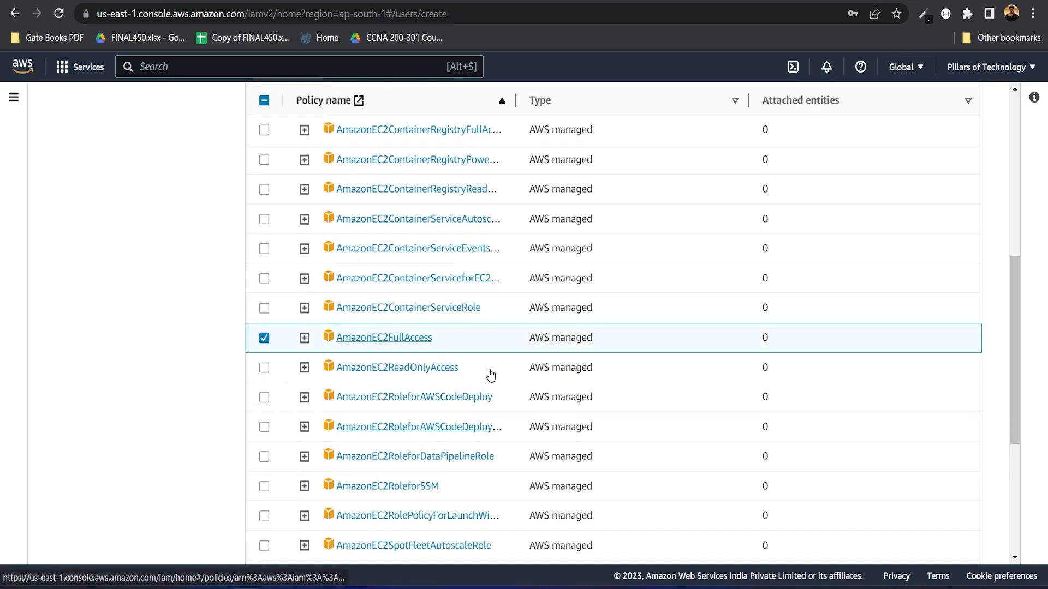
{"action": "scroll", "coordinate": [490, 369], "scroll_direction": "up", "scroll_amount": 6}
{"action": "left_click_drag", "start_coordinate": [791, 264], "coordinate": [861, 265]}
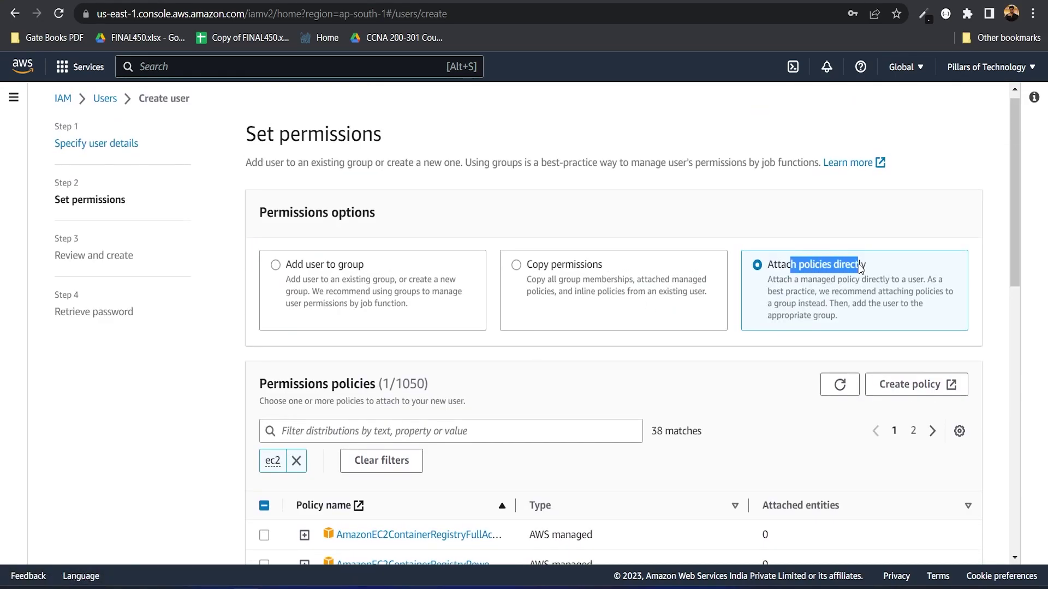
{"action": "scroll", "coordinate": [860, 269], "scroll_direction": "down", "scroll_amount": 2}
{"action": "scroll", "coordinate": [860, 267], "scroll_direction": "down", "scroll_amount": 3}
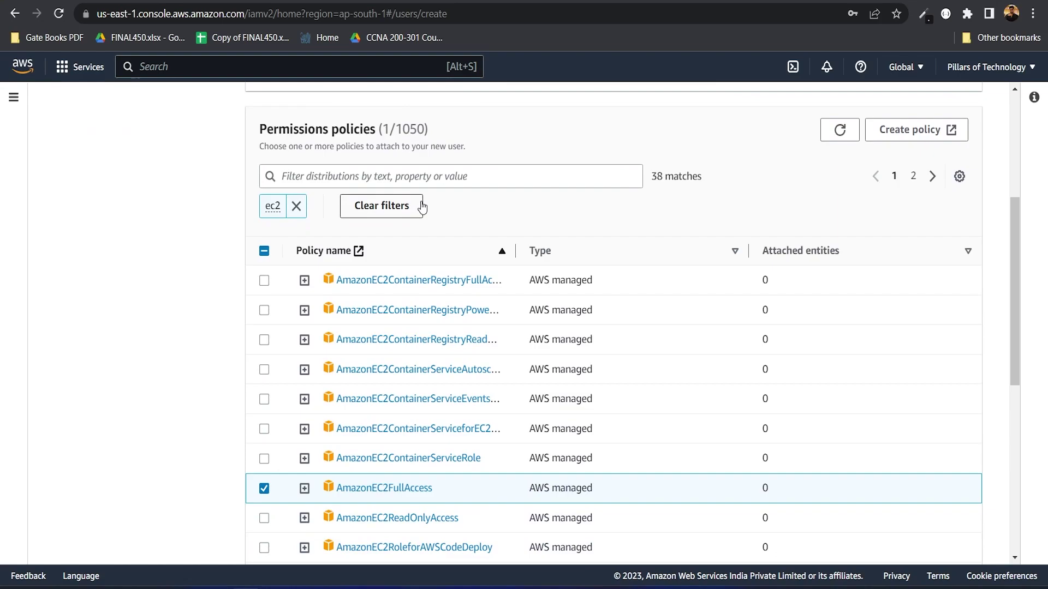
{"action": "scroll", "coordinate": [422, 216], "scroll_direction": "down", "scroll_amount": 3}
{"action": "scroll", "coordinate": [485, 339], "scroll_direction": "down", "scroll_amount": 5}
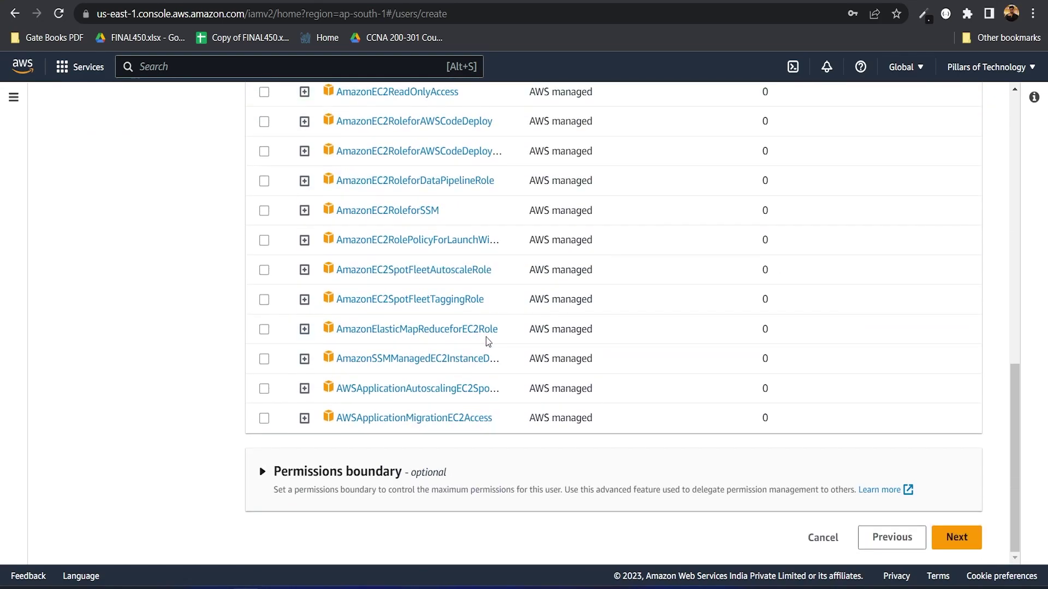
Step: Go to Review and create and check user name employee1 and the custom password type
{"action": "left_click", "coordinate": [956, 537]}
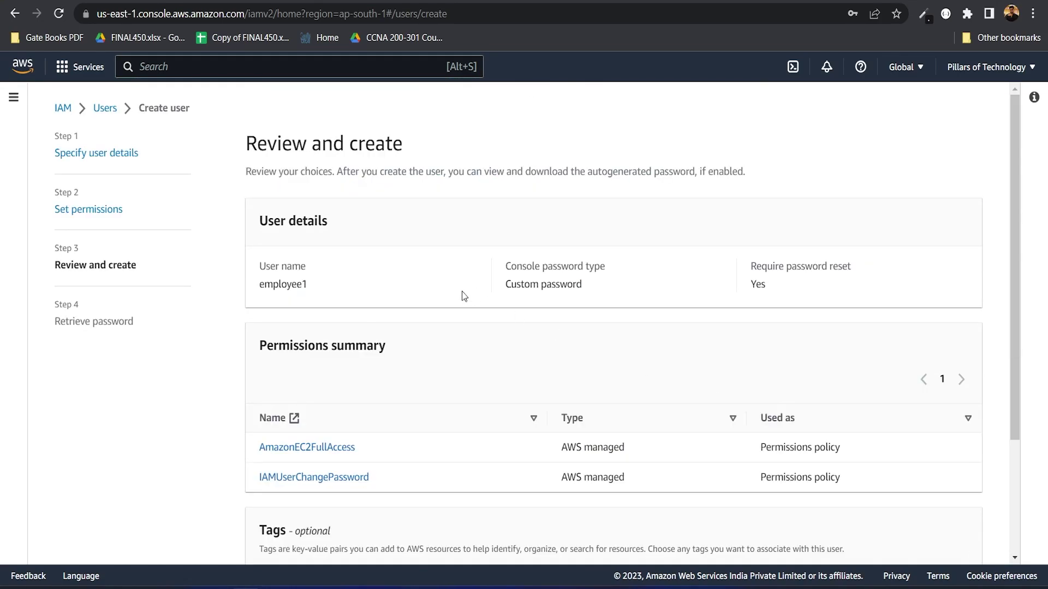
{"action": "left_click_drag", "start_coordinate": [261, 286], "coordinate": [322, 283]}
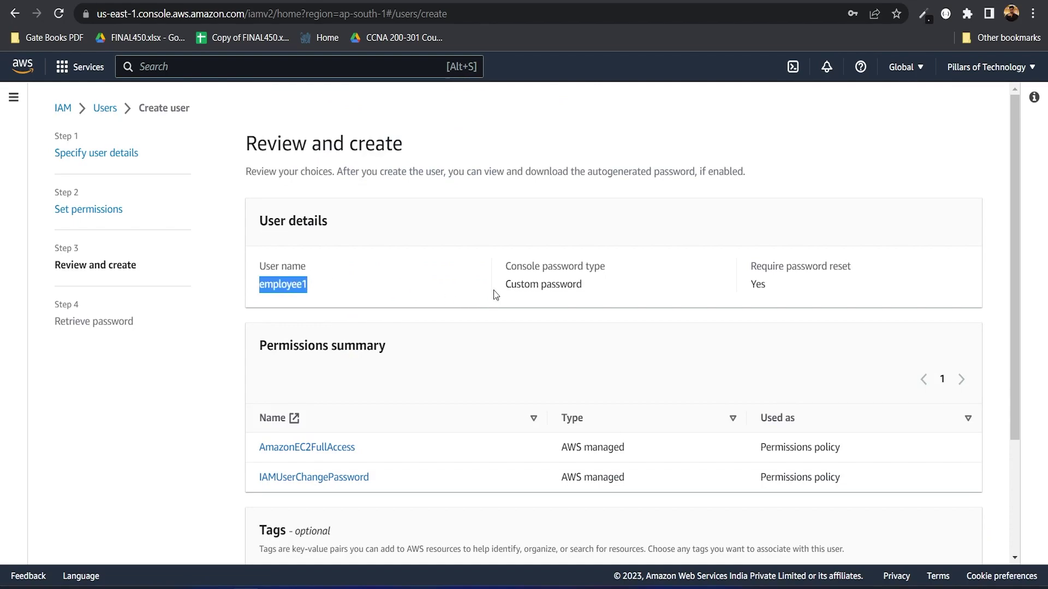
{"action": "left_click_drag", "start_coordinate": [496, 290], "coordinate": [618, 288]}
{"action": "scroll", "coordinate": [618, 289], "scroll_direction": "down", "scroll_amount": 2}
{"action": "left_click_drag", "start_coordinate": [748, 194], "coordinate": [798, 196]}
{"action": "scroll", "coordinate": [387, 360], "scroll_direction": "down", "scroll_amount": 2}
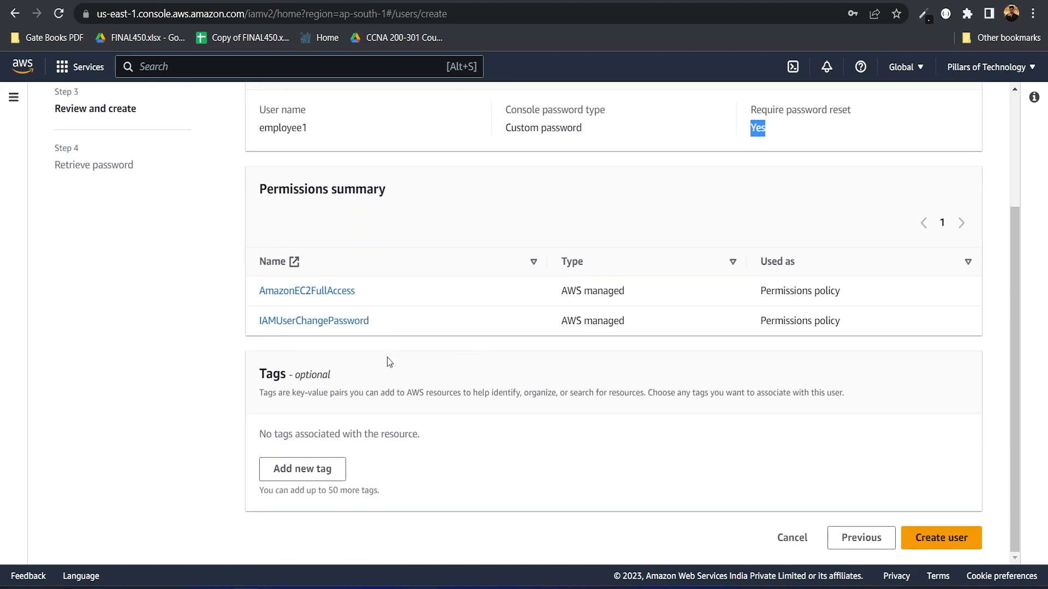
Step: Check the permissions summary lists AmazonEC2FullAccess and IAMUserChangePassword
{"action": "left_click_drag", "start_coordinate": [249, 296], "coordinate": [403, 300]}
{"action": "left_click", "coordinate": [389, 319]}
{"action": "left_click_drag", "start_coordinate": [349, 330], "coordinate": [249, 330]}
{"action": "left_click", "coordinate": [225, 323]}
{"action": "left_click_drag", "start_coordinate": [228, 326], "coordinate": [409, 312]}
{"action": "left_click", "coordinate": [460, 311]}
{"action": "scroll", "coordinate": [460, 312], "scroll_direction": "up", "scroll_amount": 2}
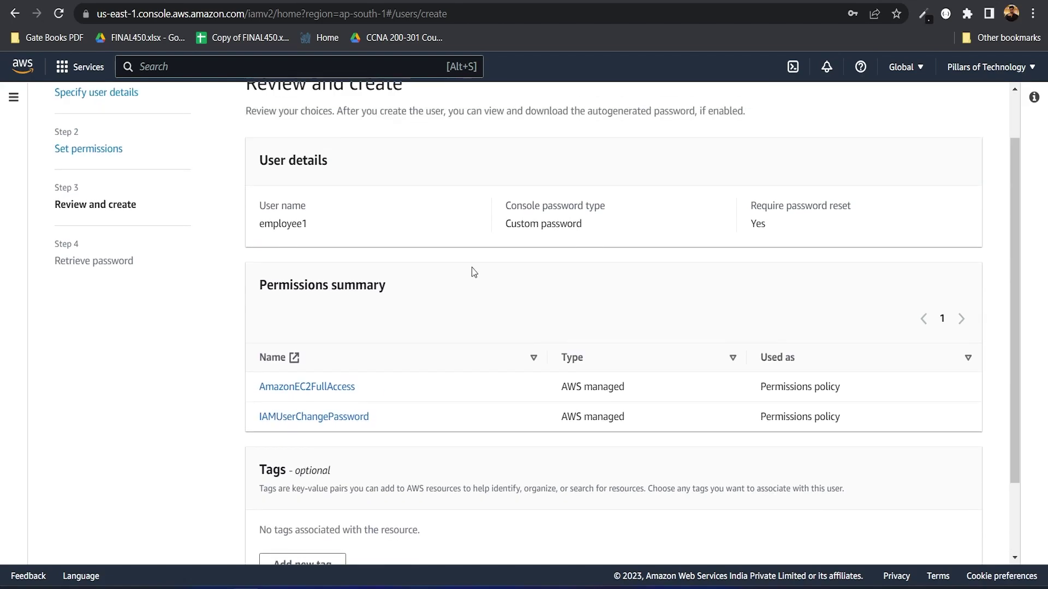
{"action": "left_click_drag", "start_coordinate": [500, 225], "coordinate": [588, 226]}
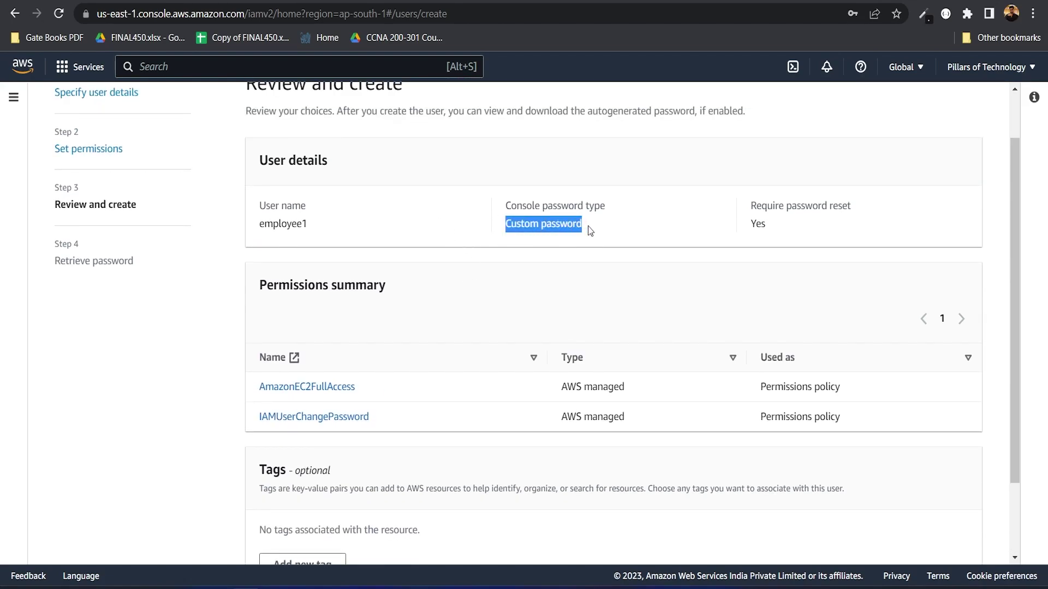
{"action": "left_click_drag", "start_coordinate": [381, 420], "coordinate": [257, 418]}
{"action": "left_click", "coordinate": [421, 410]}
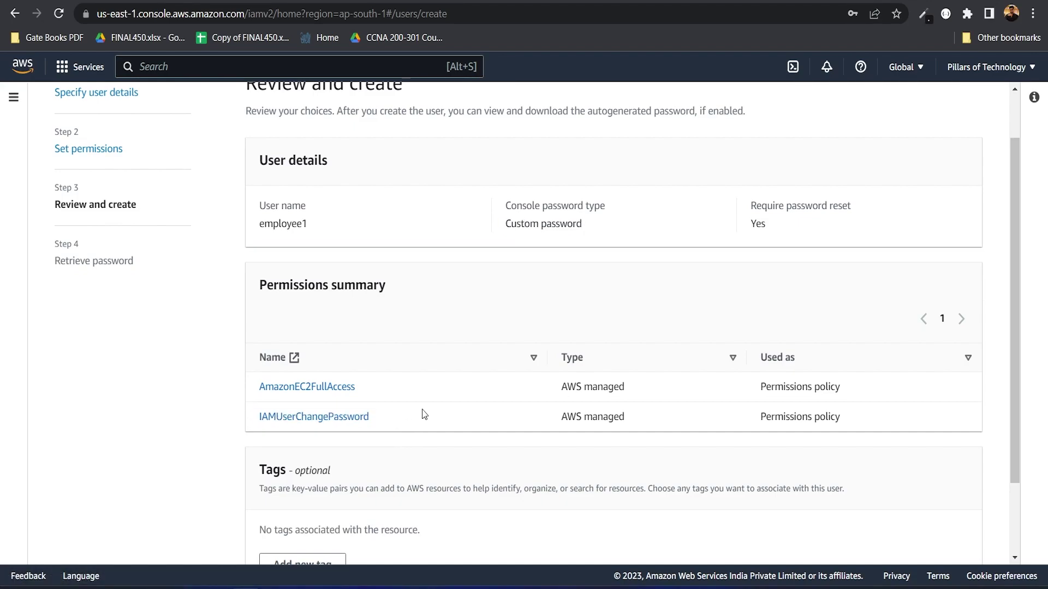
{"action": "left_click_drag", "start_coordinate": [402, 381], "coordinate": [250, 388]}
{"action": "left_click", "coordinate": [500, 370]}
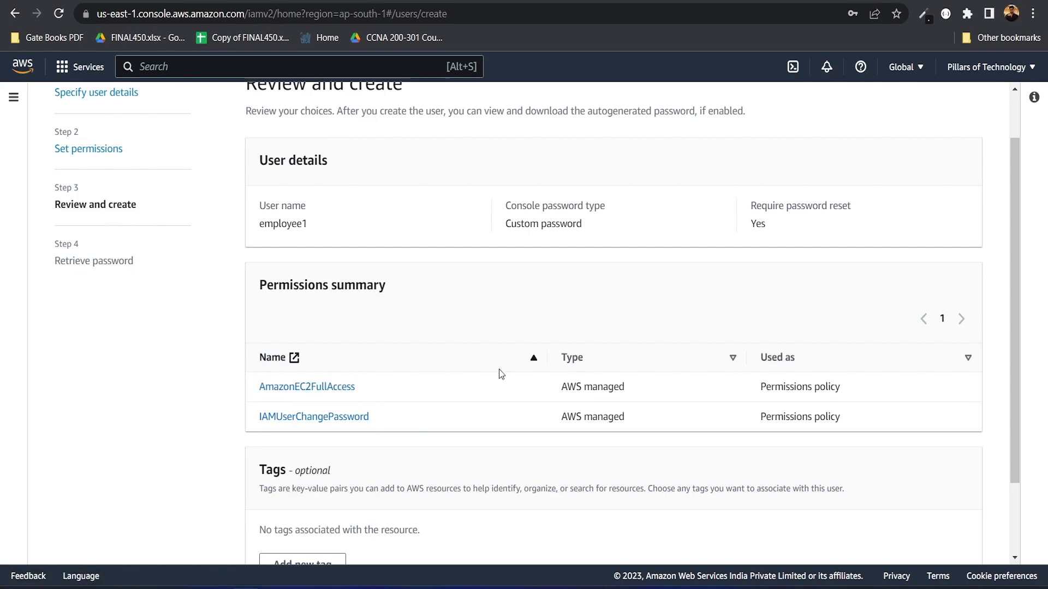
{"action": "scroll", "coordinate": [499, 374], "scroll_direction": "down", "scroll_amount": 2}
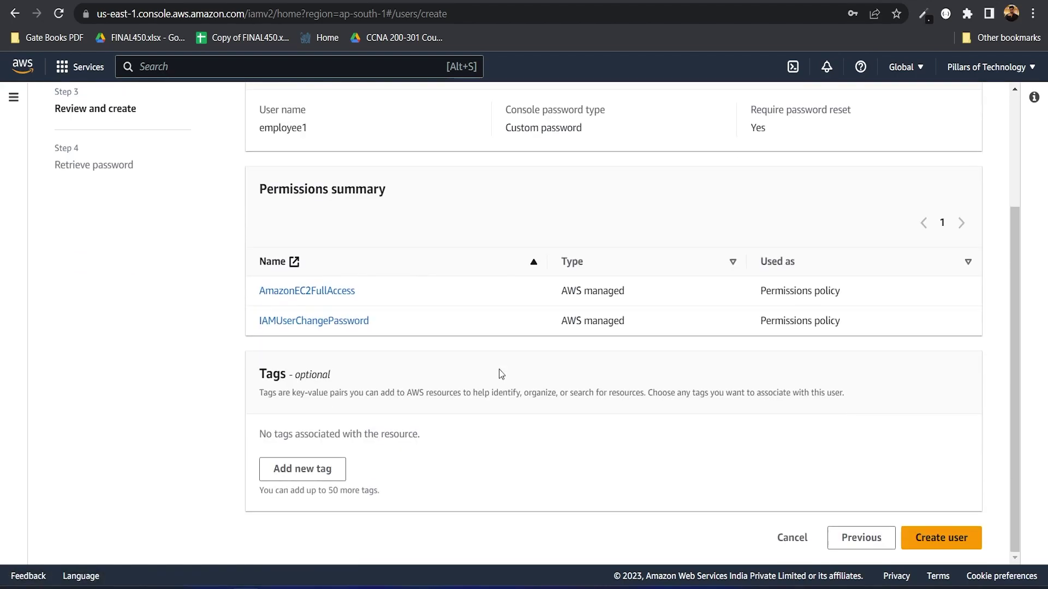
Step: Create user employee1 and reveal its console password on the Retrieve password page
{"action": "left_click", "coordinate": [940, 543]}
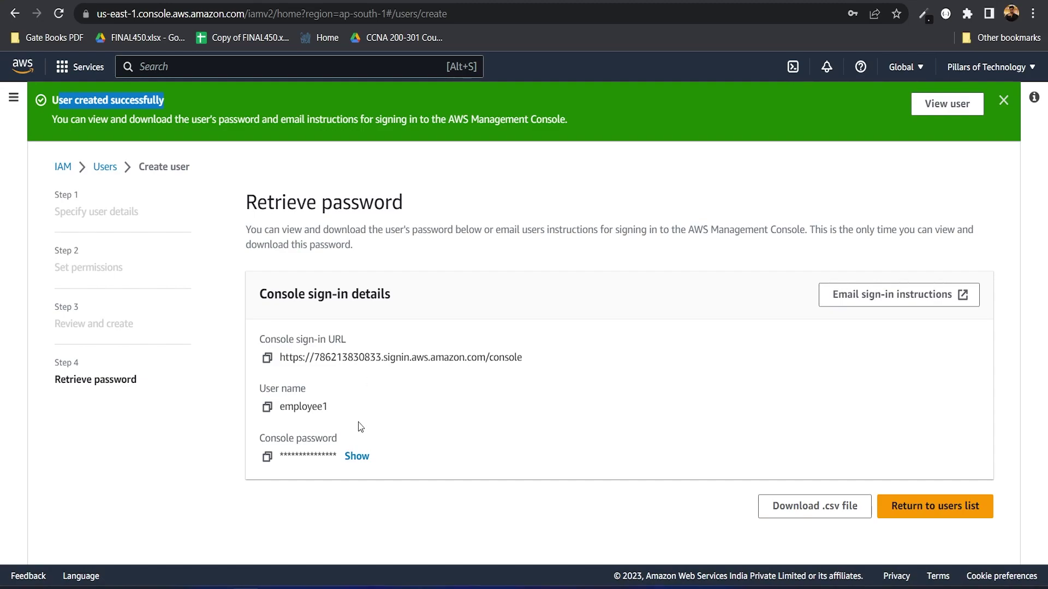
{"action": "left_click", "coordinate": [348, 458]}
{"action": "left_click_drag", "start_coordinate": [317, 457], "coordinate": [296, 457]}
{"action": "left_click_drag", "start_coordinate": [284, 406], "coordinate": [335, 416]}
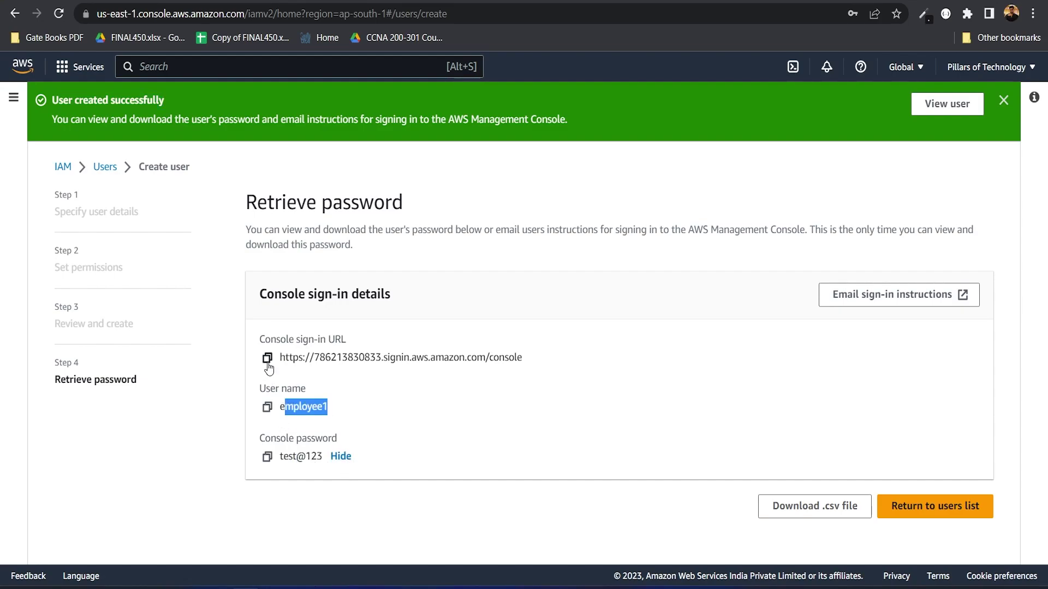
{"action": "left_click_drag", "start_coordinate": [271, 339], "coordinate": [340, 340]}
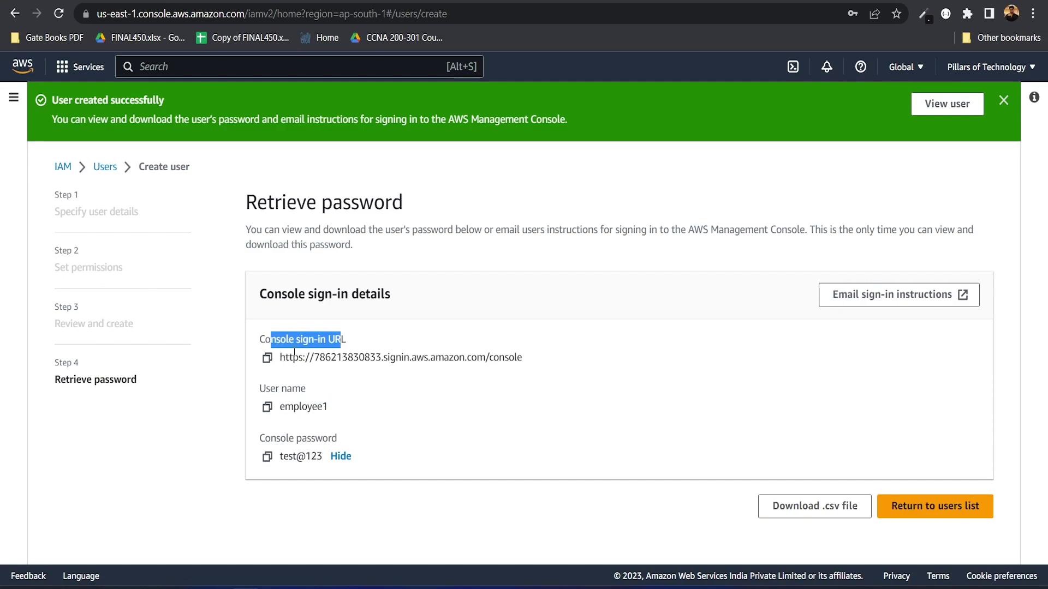
Step: Copy the console sign-in URL and open it in a new incognito window
{"action": "left_click", "coordinate": [267, 357]}
{"action": "left_click", "coordinate": [1033, 13]}
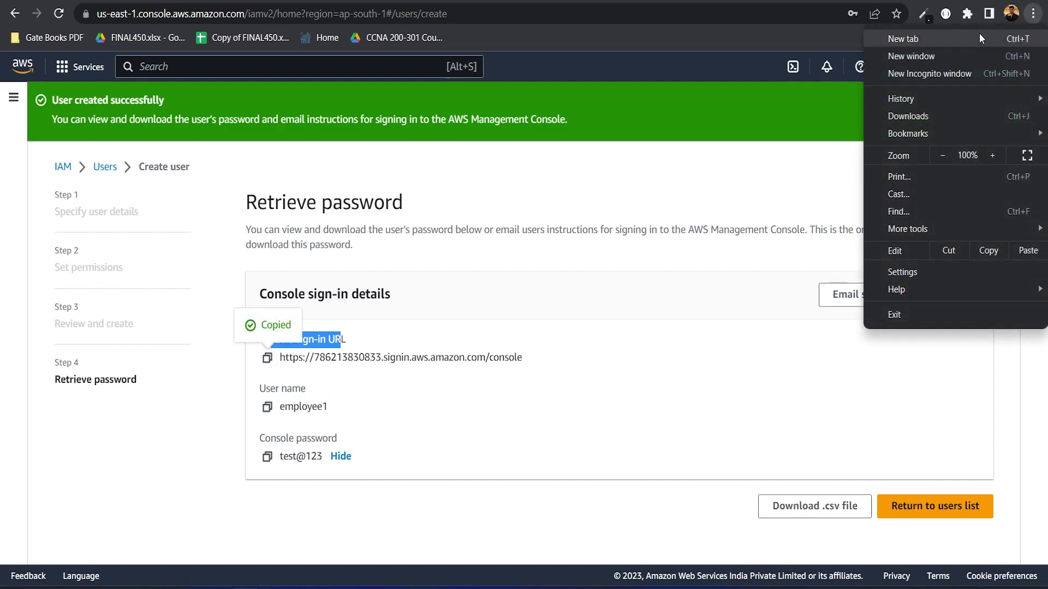
{"action": "left_click", "coordinate": [921, 72]}
{"action": "key", "text": "ctrl+v"}
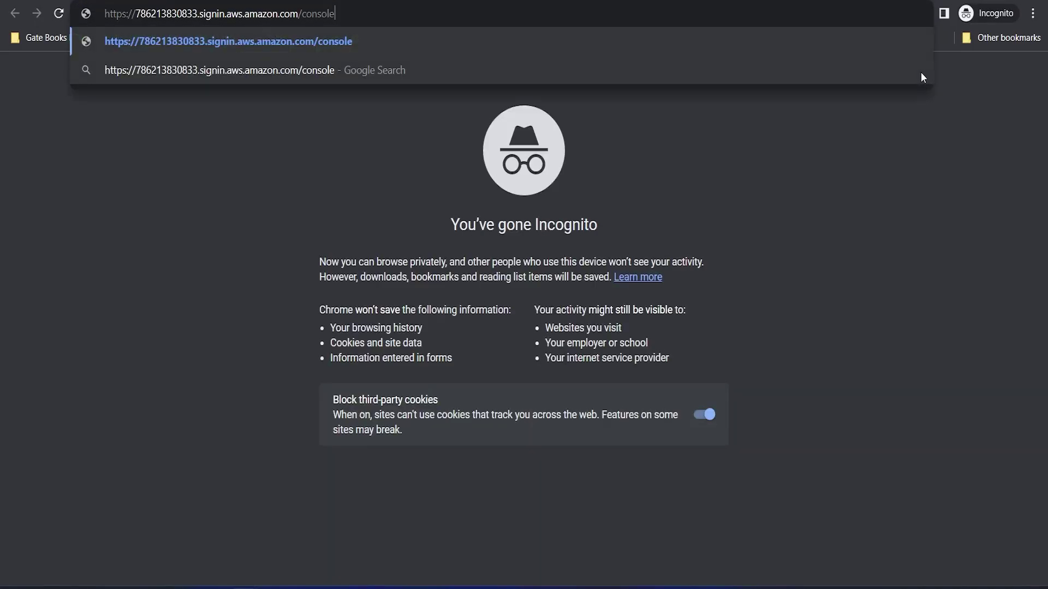
{"action": "key", "text": "Return"}
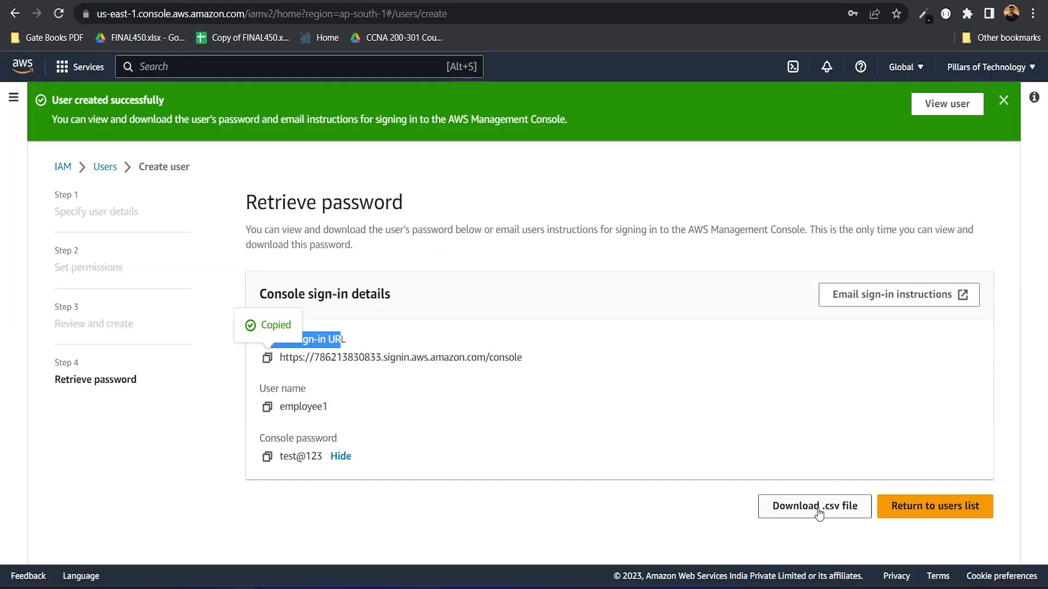
{"action": "left_click", "coordinate": [456, 435]}
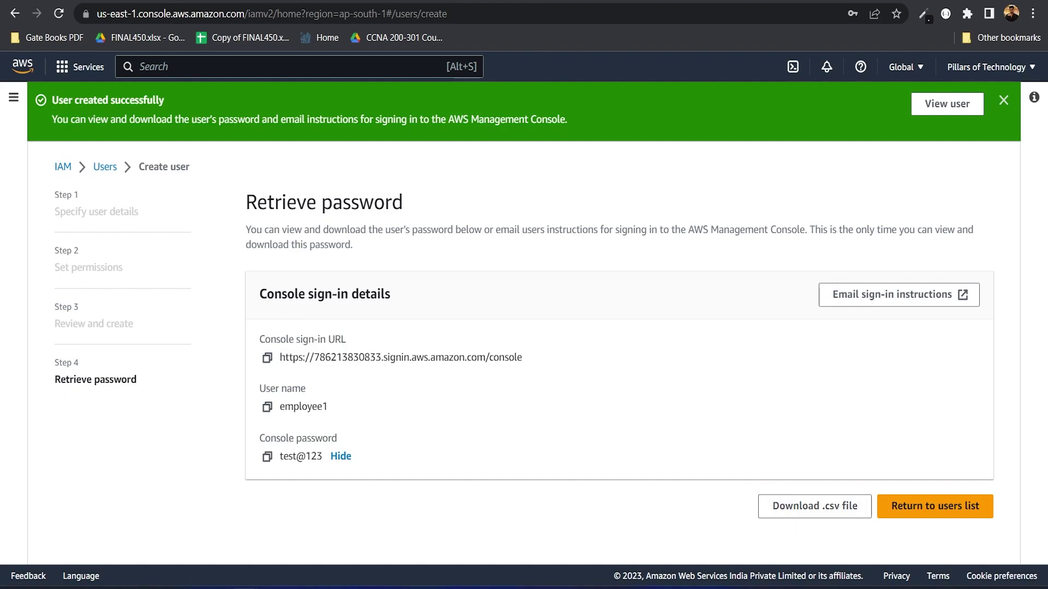
Step: Sign in with the prefilled account ID as IAM user employee1 and its password
{"action": "key", "text": "alt+Tab"}
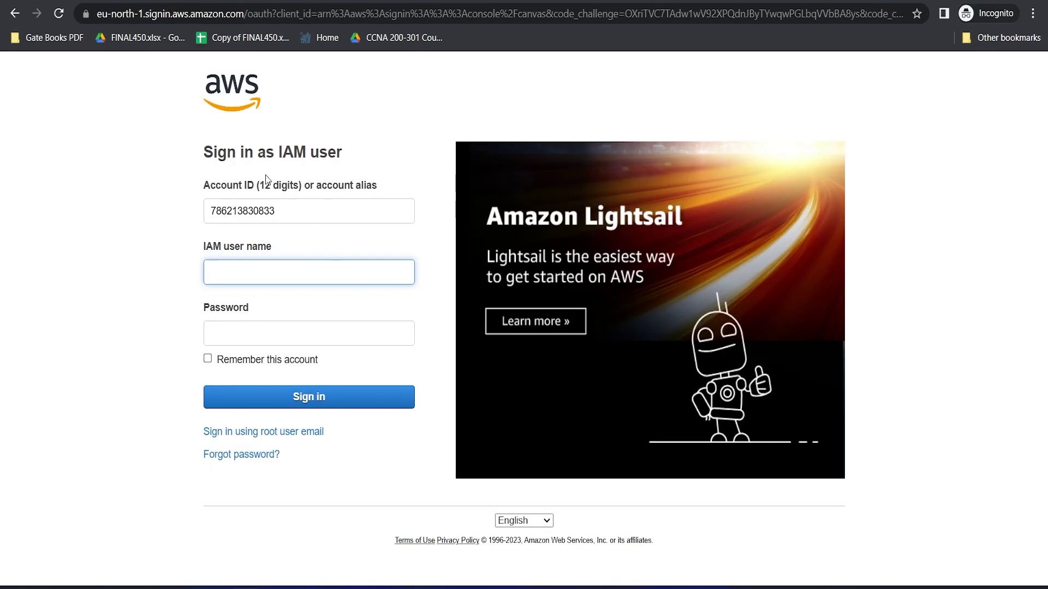
{"action": "left_click_drag", "start_coordinate": [302, 213], "coordinate": [178, 216]}
{"action": "left_click", "coordinate": [257, 199]}
{"action": "left_click_drag", "start_coordinate": [291, 206], "coordinate": [175, 205]}
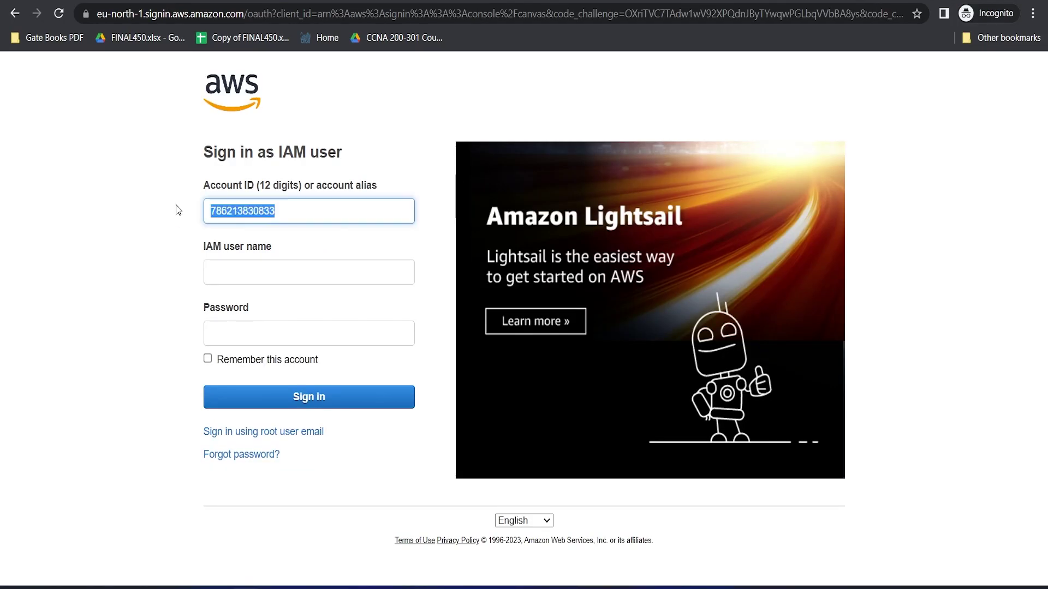
{"action": "left_click", "coordinate": [242, 274]}
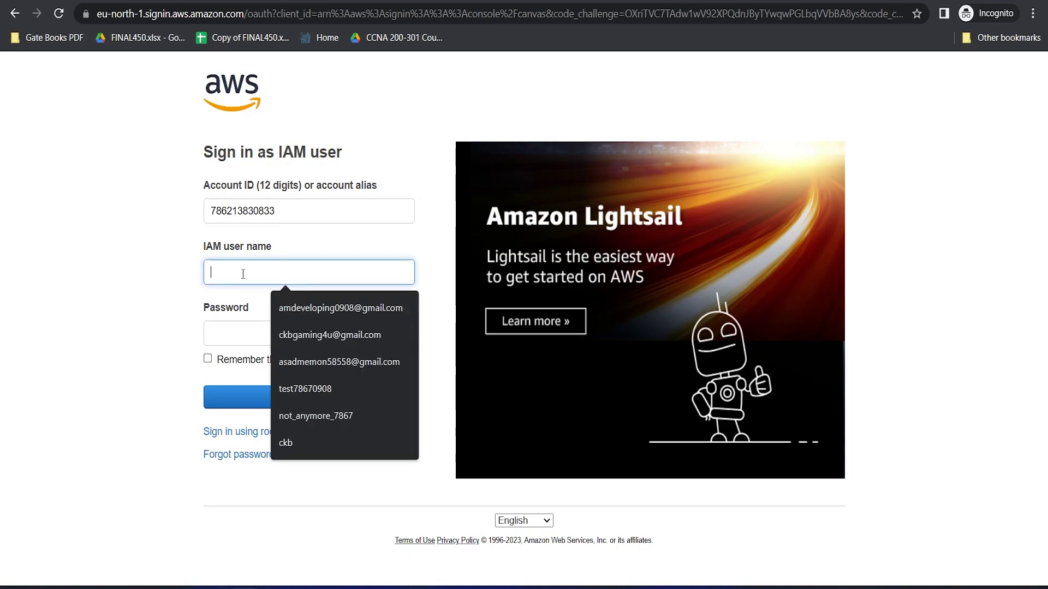
{"action": "type", "text": "employee1"}
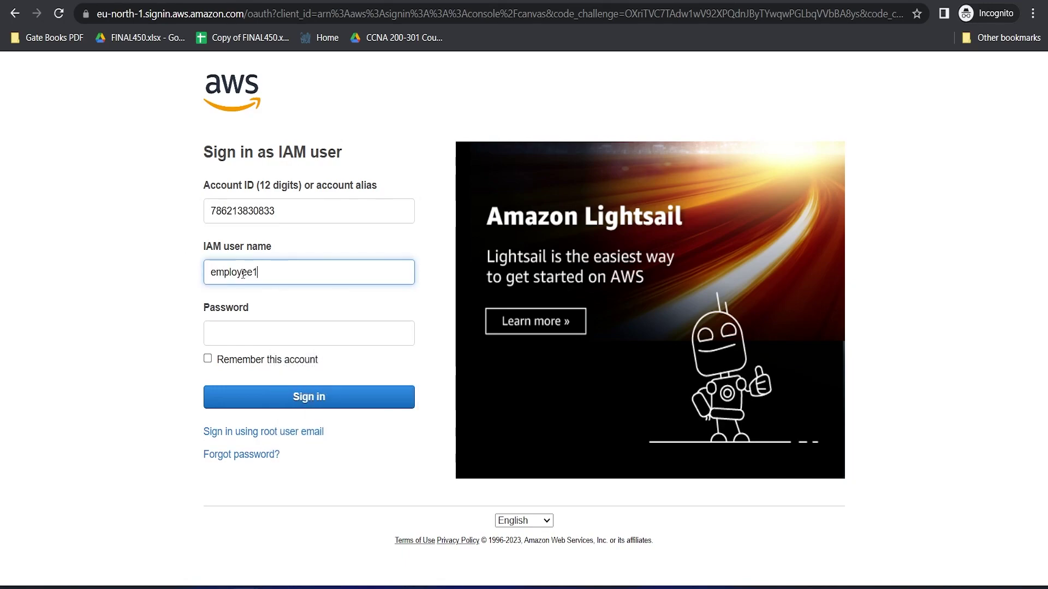
{"action": "left_click_drag", "start_coordinate": [292, 273], "coordinate": [188, 275]}
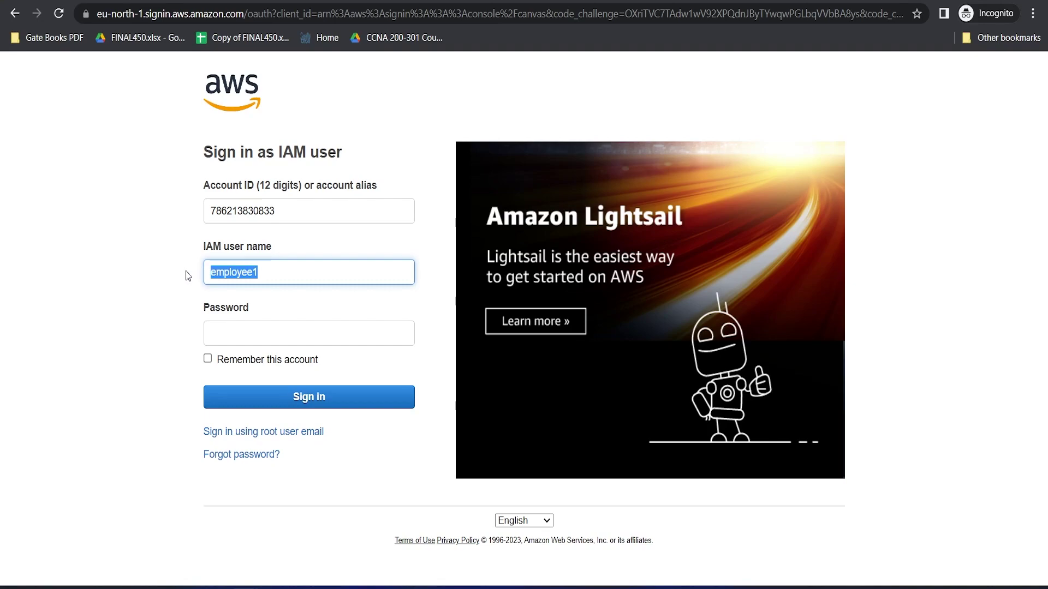
{"action": "left_click", "coordinate": [245, 337]}
{"action": "type", "text": "***"}
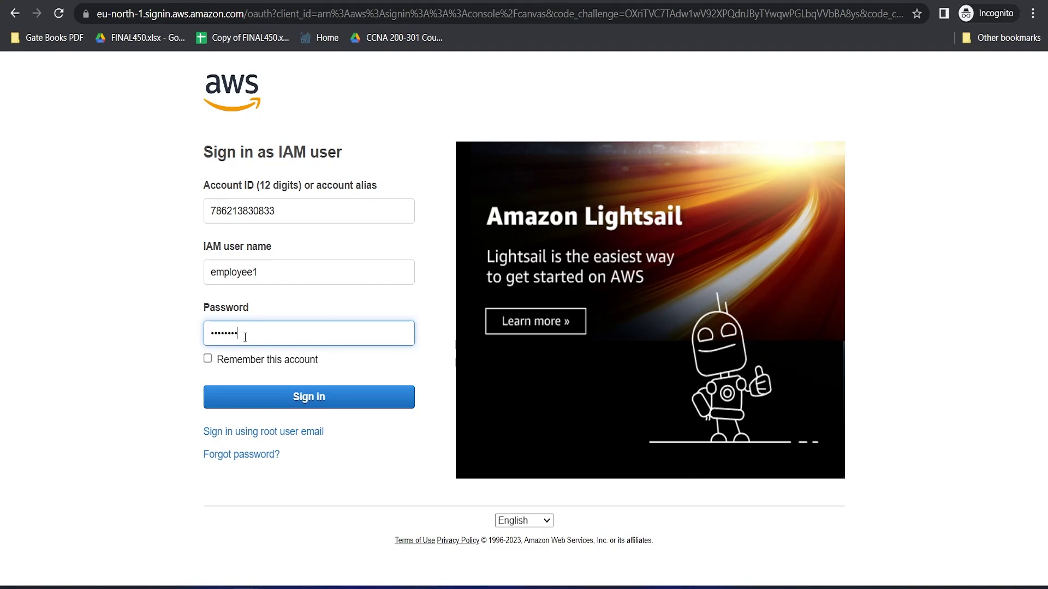
{"action": "left_click", "coordinate": [301, 394]}
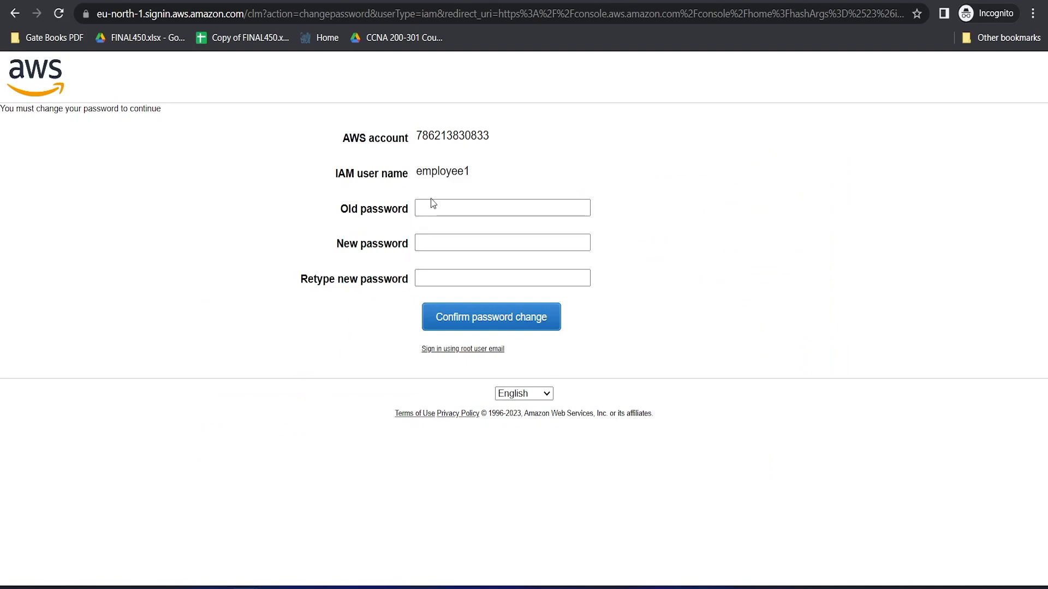
Step: Change employee1's password by entering the old password and the new one twice
{"action": "left_click", "coordinate": [449, 207]}
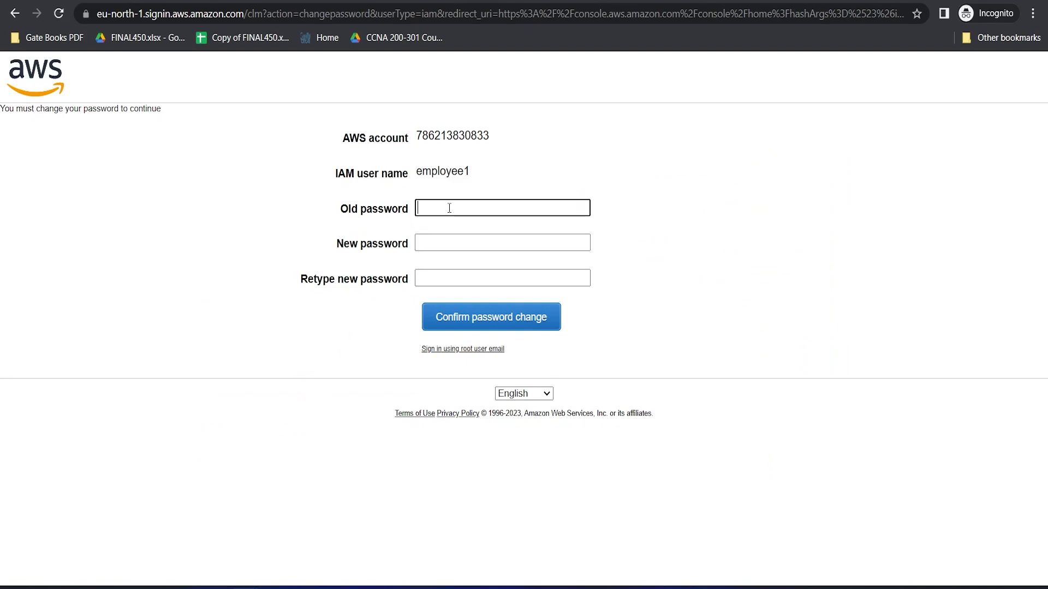
{"action": "type", "text": "••••••••"}
{"action": "key", "text": "Tab"}
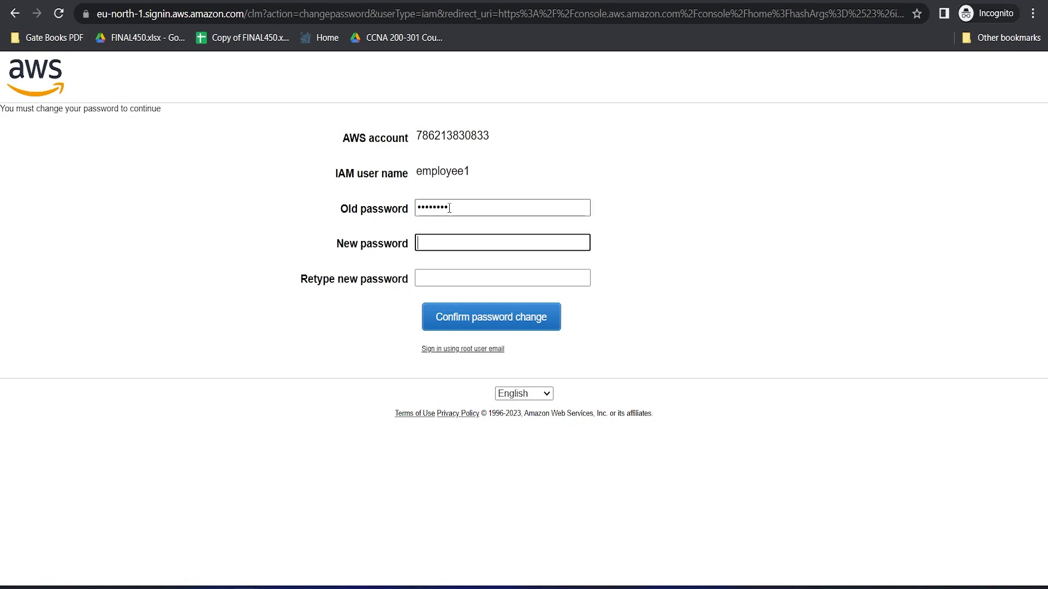
{"action": "type", "text": "••••••••"}
{"action": "key", "text": "Tab"}
{"action": "type", "text": "•••••••••"}
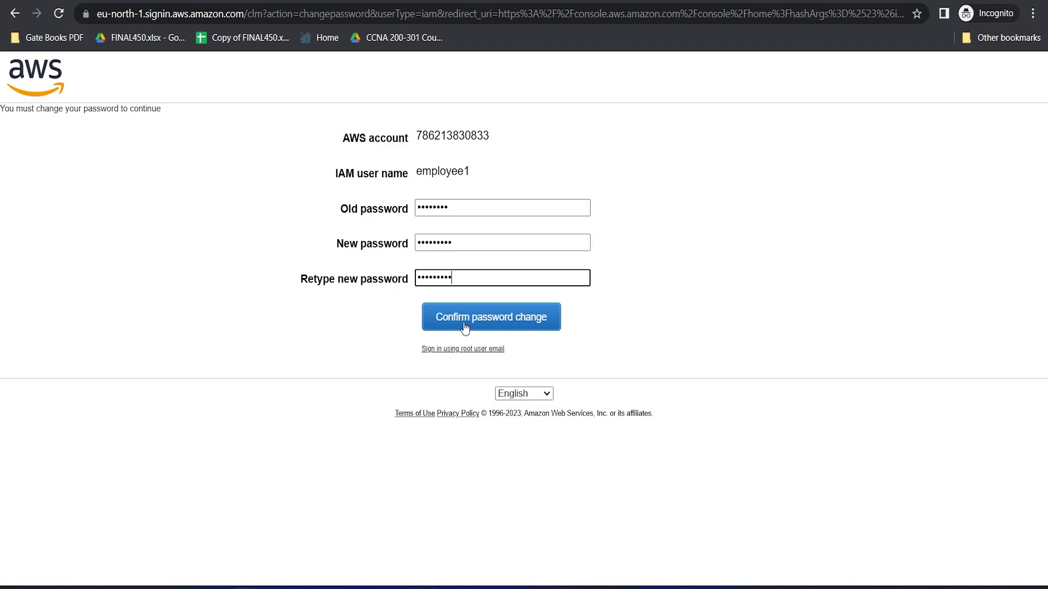
{"action": "left_click", "coordinate": [491, 321]}
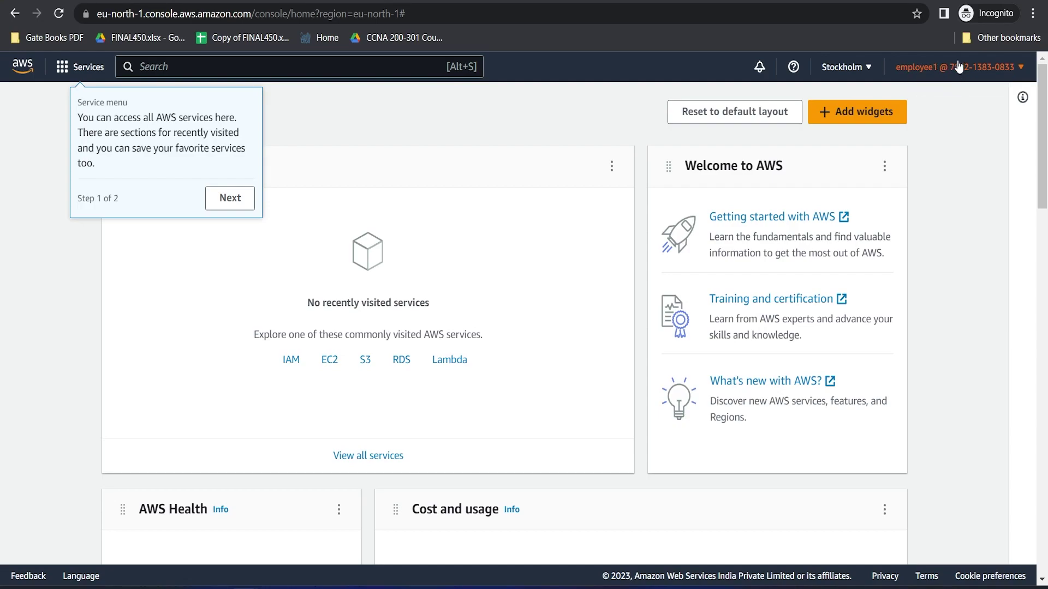
Step: Dismiss the console welcome tour on the Console Home
{"action": "left_click", "coordinate": [230, 198]}
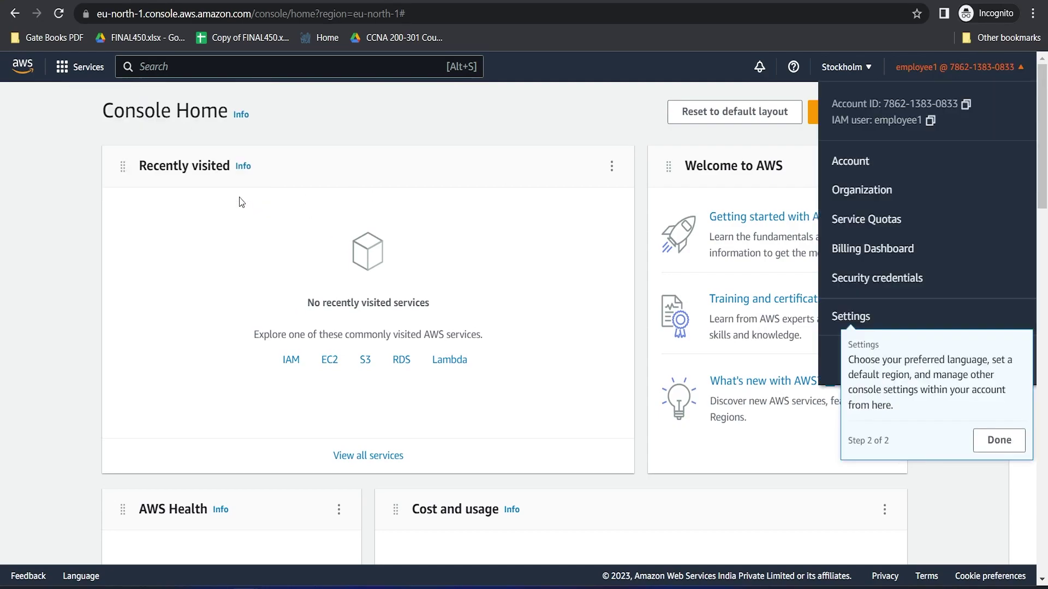
{"action": "left_click", "coordinate": [978, 445]}
{"action": "left_click", "coordinate": [977, 450]}
{"action": "scroll", "coordinate": [922, 277], "scroll_direction": "down", "scroll_amount": 20}
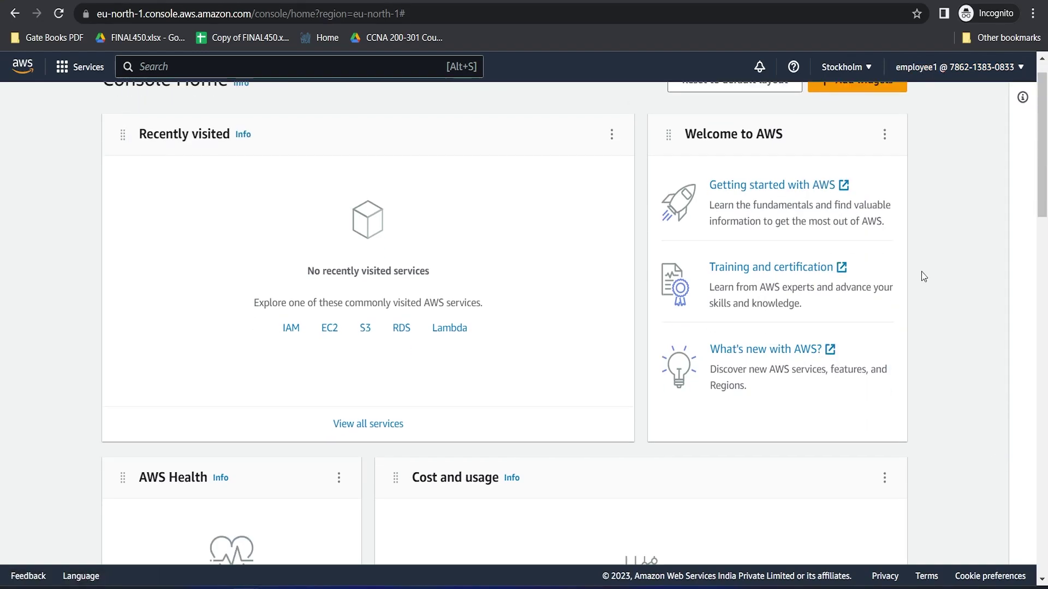
{"action": "scroll", "coordinate": [922, 277], "scroll_direction": "up", "scroll_amount": 20}
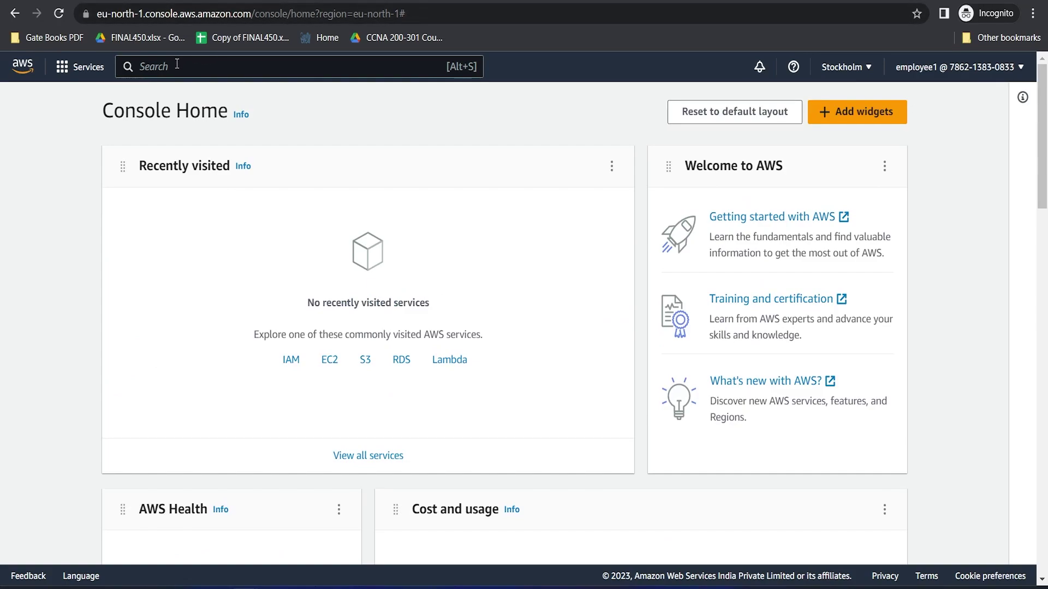
Step: Open EC2 via 'ec2' search and view instances with the running filter cleared
{"action": "type", "text": "ec2"}
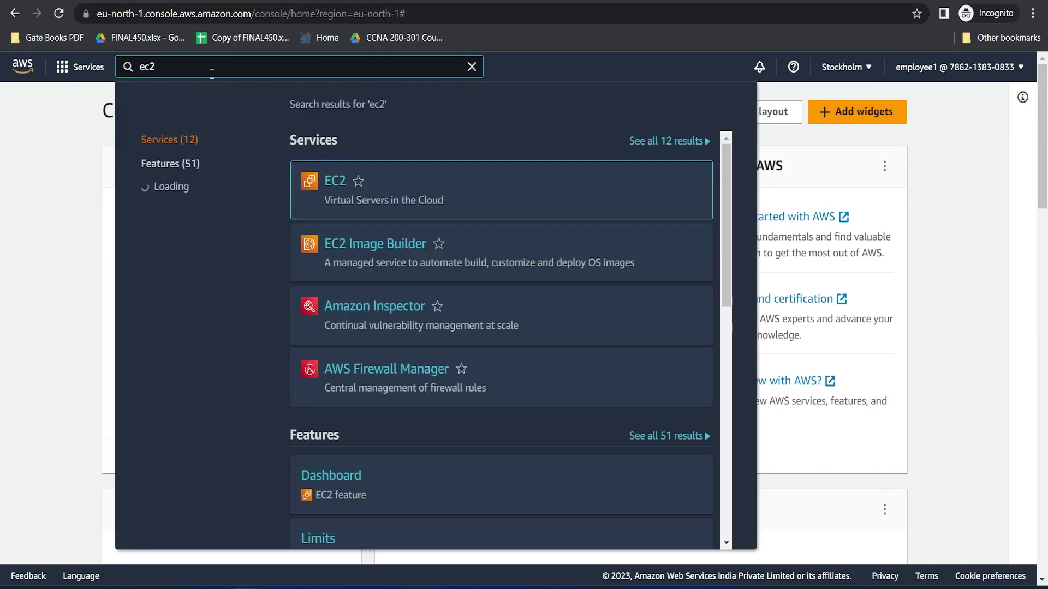
{"action": "left_click", "coordinate": [340, 184]}
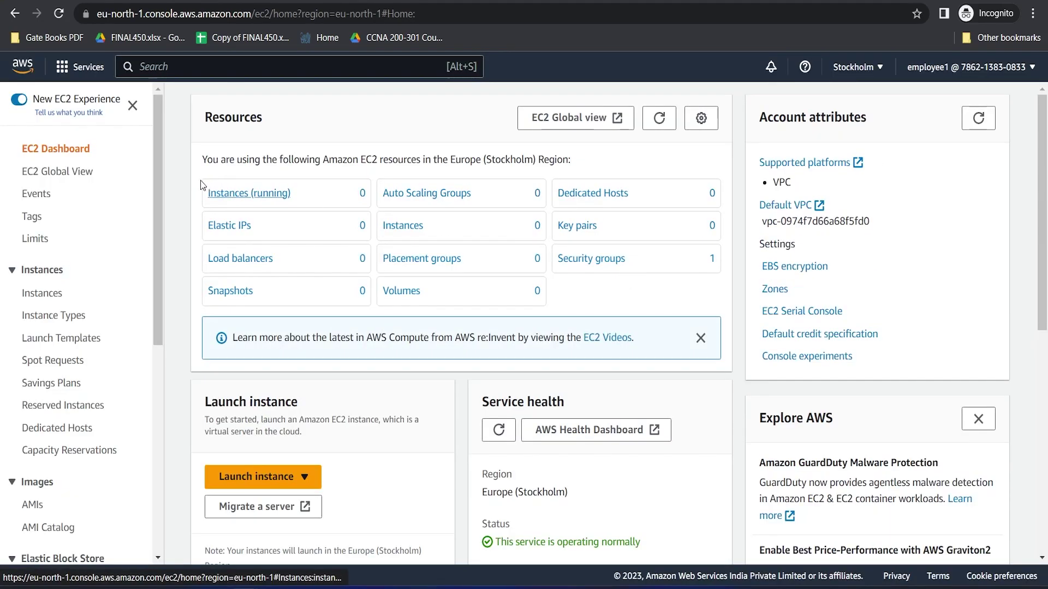
{"action": "left_click", "coordinate": [235, 195]}
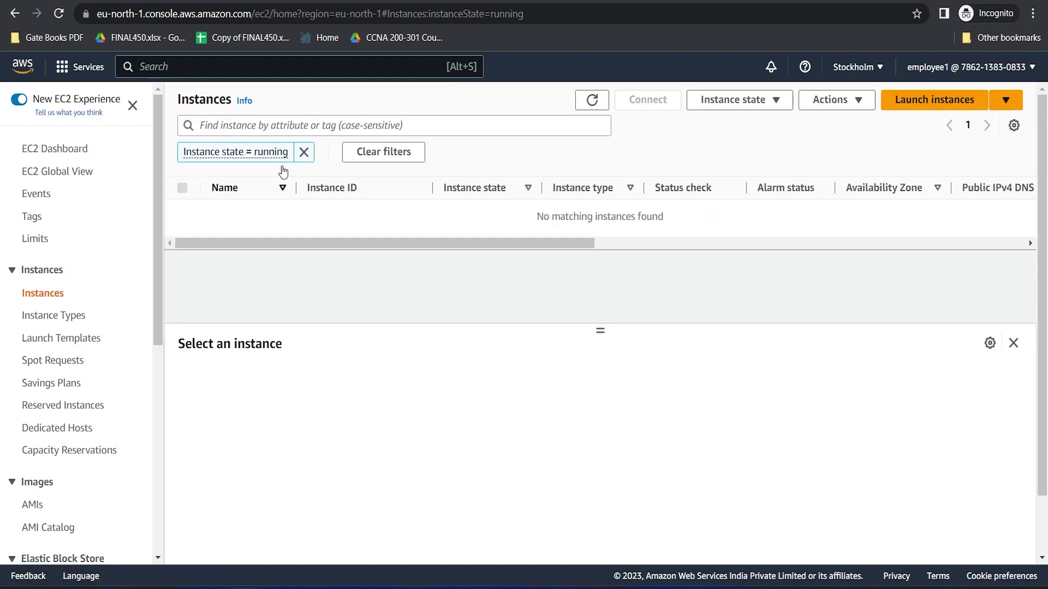
{"action": "left_click", "coordinate": [304, 152]}
Step: Look over the Launch an instance form, then return to the EC2 Dashboard
{"action": "left_click", "coordinate": [913, 106]}
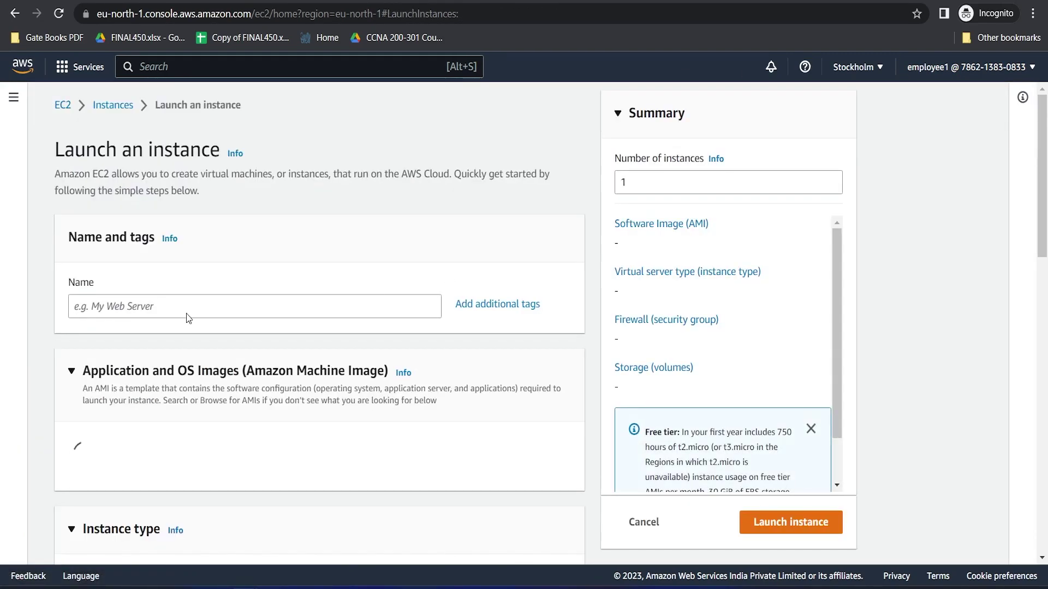
{"action": "scroll", "coordinate": [183, 317], "scroll_direction": "down", "scroll_amount": 3}
{"action": "scroll", "coordinate": [183, 316], "scroll_direction": "down", "scroll_amount": 6}
{"action": "scroll", "coordinate": [182, 315], "scroll_direction": "up", "scroll_amount": 8}
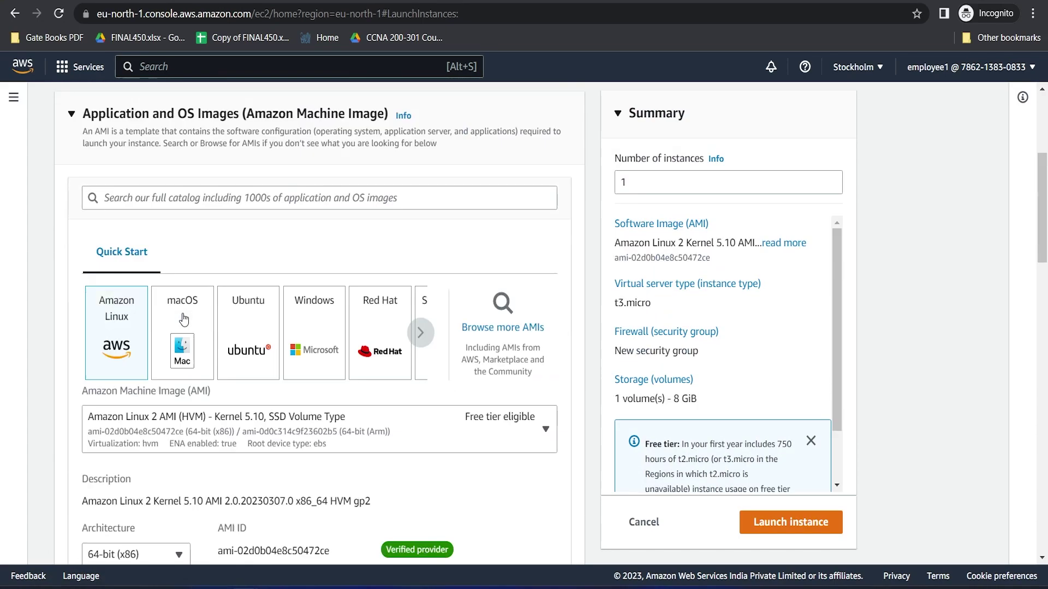
{"action": "scroll", "coordinate": [184, 319], "scroll_direction": "down", "scroll_amount": 4}
{"action": "scroll", "coordinate": [184, 319], "scroll_direction": "up", "scroll_amount": 5}
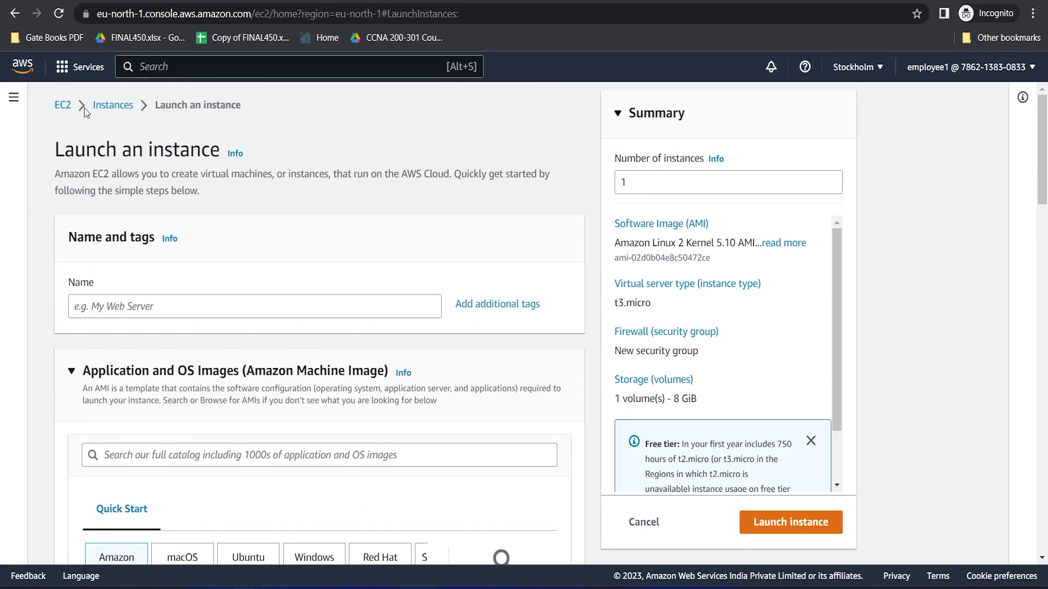
{"action": "left_click", "coordinate": [58, 108]}
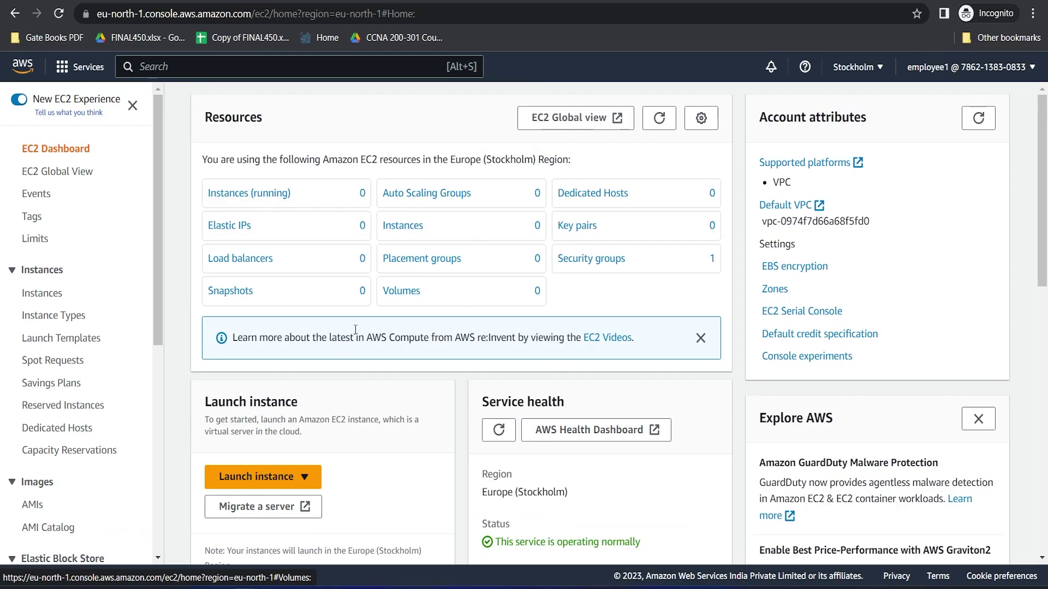
Step: Open RDS from the console search and try Create database, which fails on rds:DescribeDBEngineVersions
{"action": "left_click", "coordinate": [156, 67]}
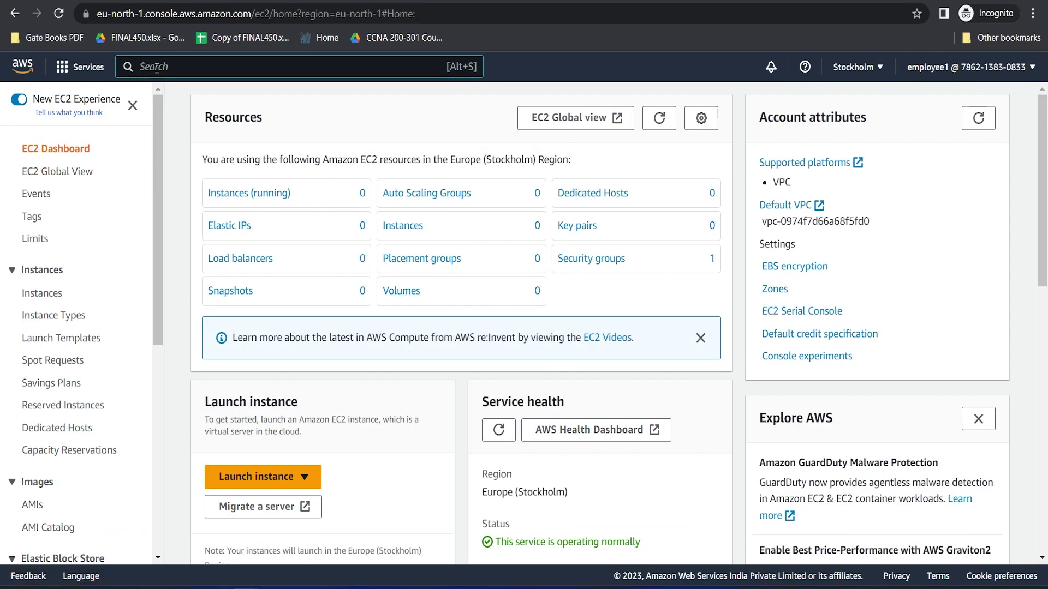
{"action": "type", "text": "rds"}
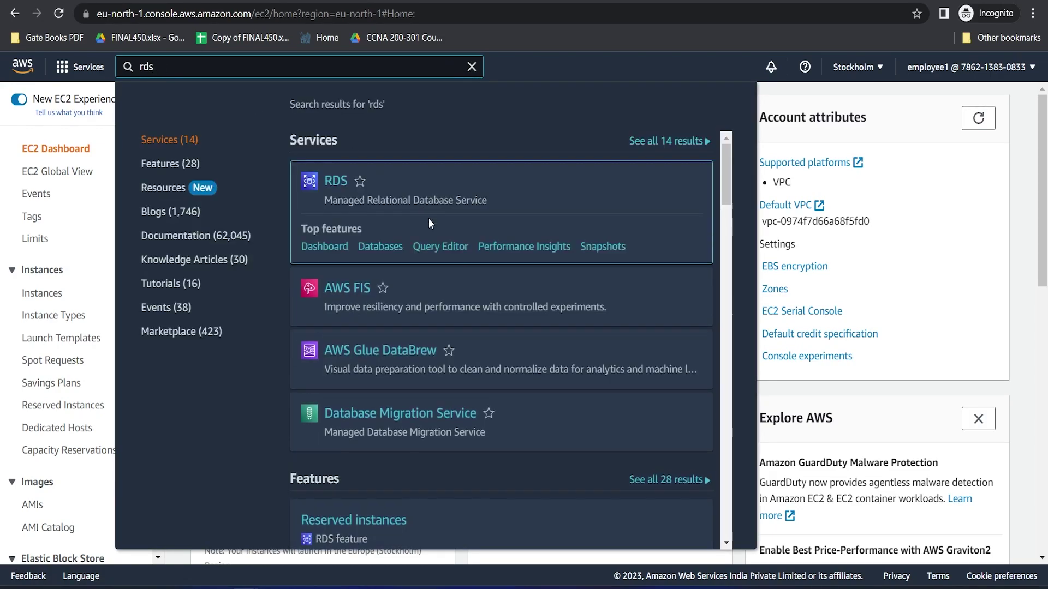
{"action": "left_click", "coordinate": [337, 183]}
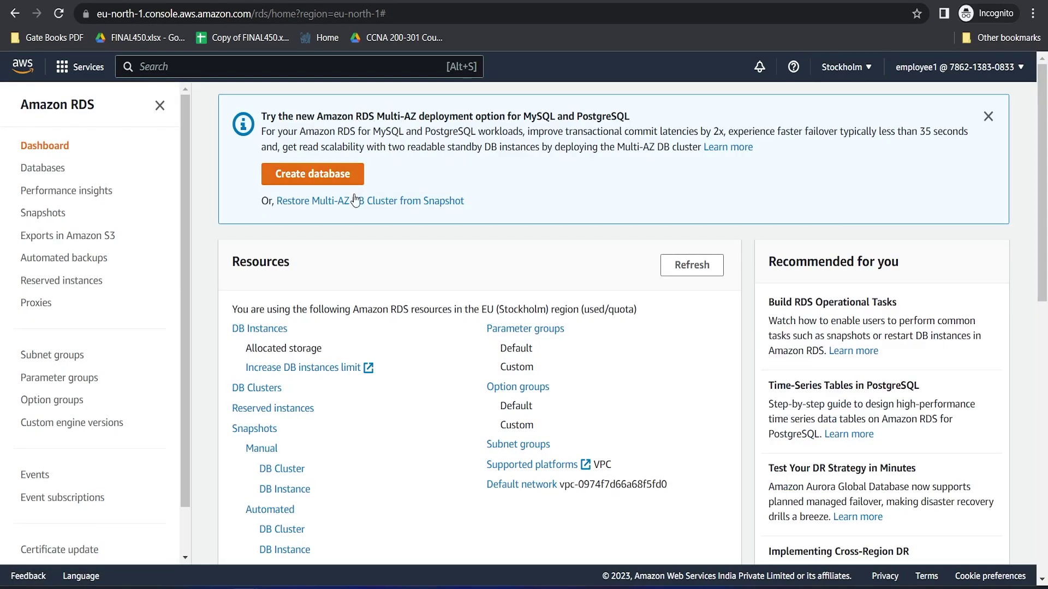
{"action": "left_click", "coordinate": [320, 178]}
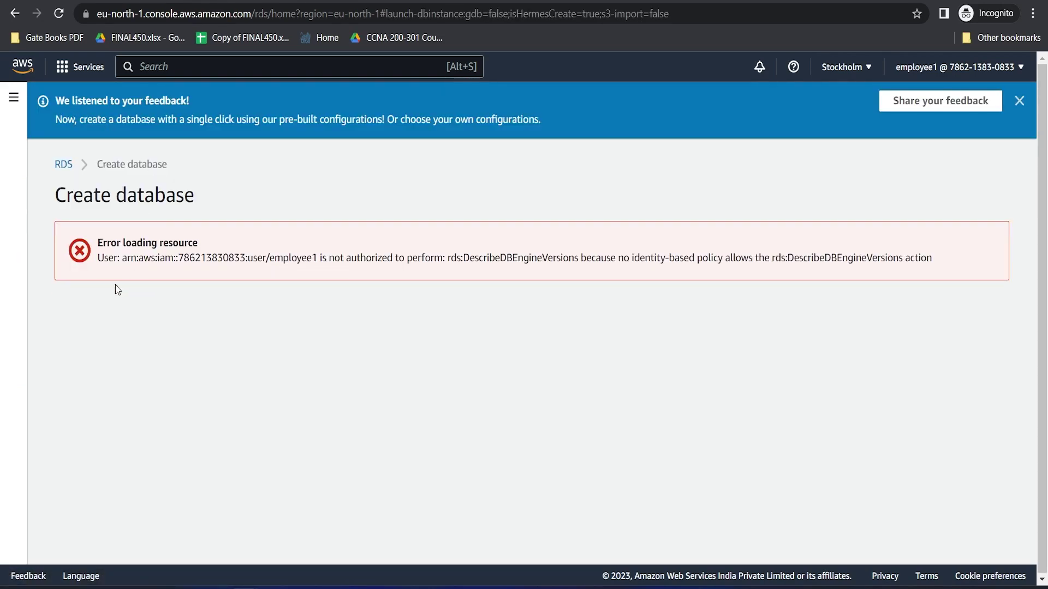
{"action": "left_click_drag", "start_coordinate": [104, 246], "coordinate": [199, 244]}
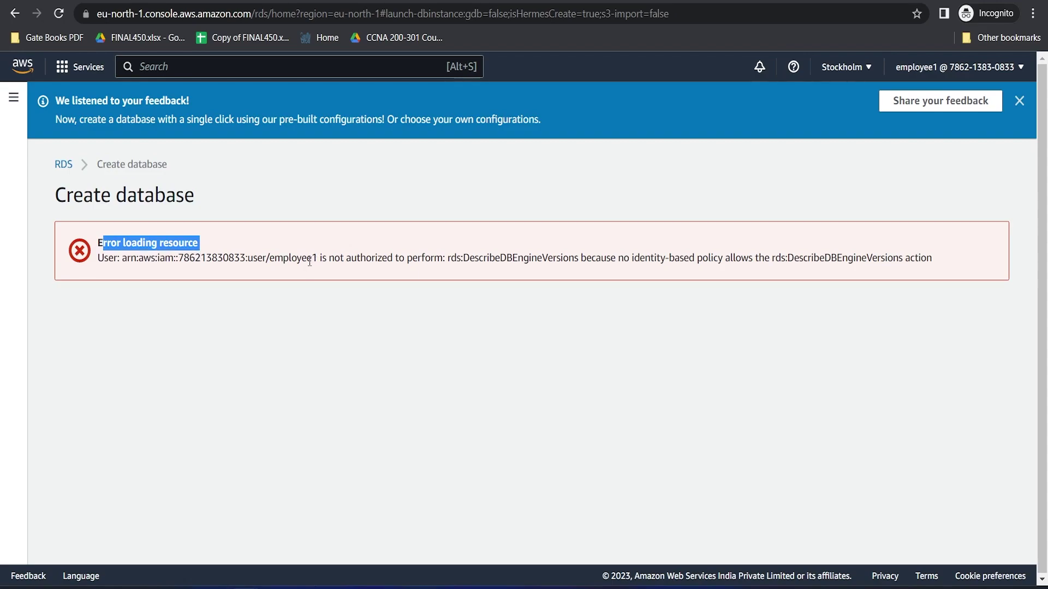
{"action": "left_click_drag", "start_coordinate": [97, 258], "coordinate": [465, 258]}
{"action": "left_click", "coordinate": [666, 240]}
{"action": "left_click_drag", "start_coordinate": [664, 243], "coordinate": [922, 260]}
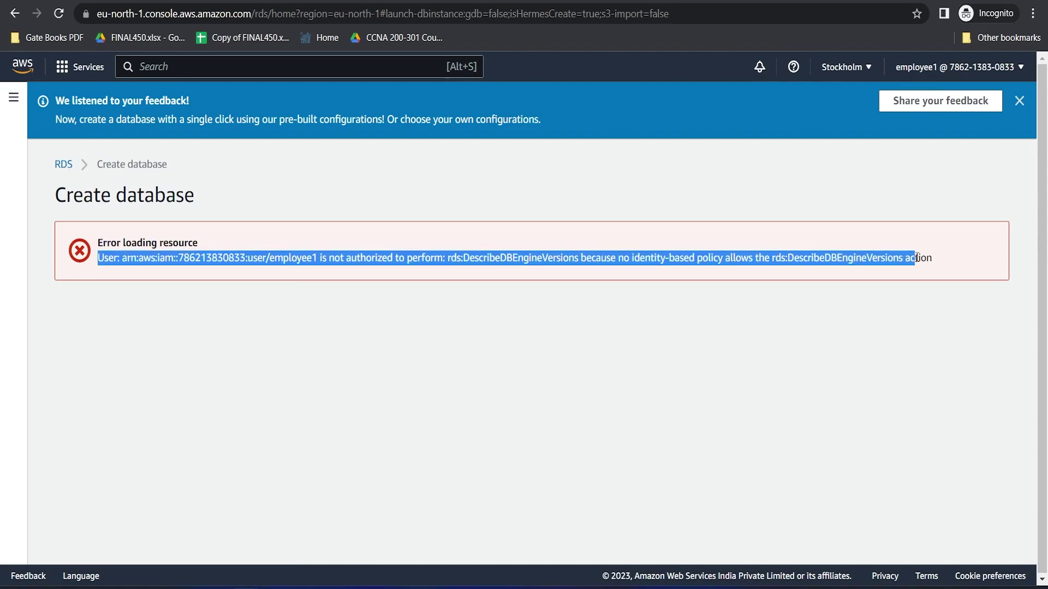
{"action": "left_click", "coordinate": [648, 302]}
{"action": "left_click_drag", "start_coordinate": [554, 258], "coordinate": [650, 259]}
{"action": "left_click_drag", "start_coordinate": [174, 263], "coordinate": [502, 272]}
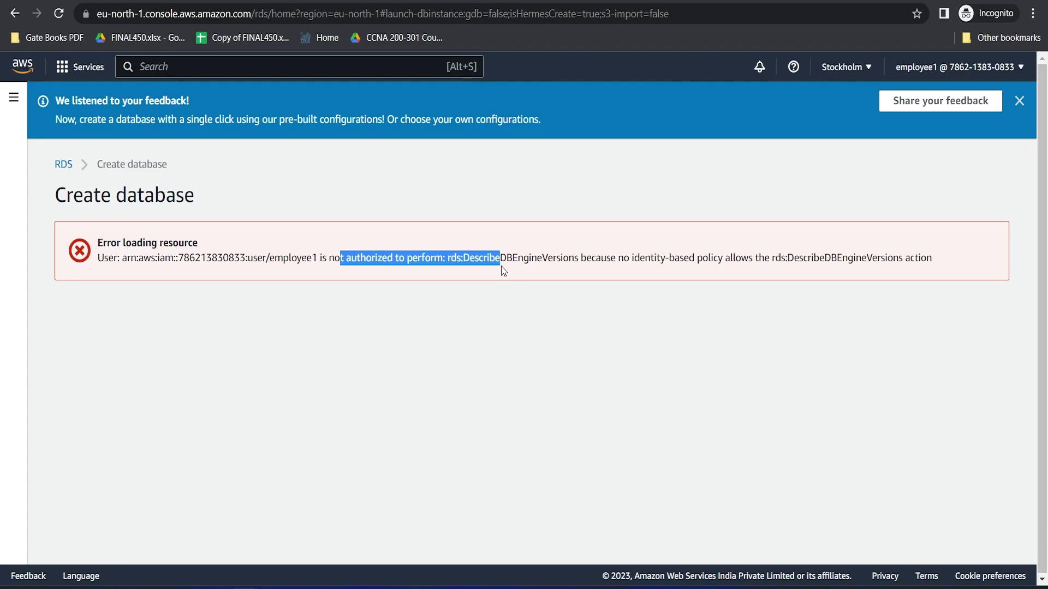
Step: Go back to the hiring-question page (10/11) in the notes app, then return to the RDS error page
{"action": "key", "text": "alt+Tab"}
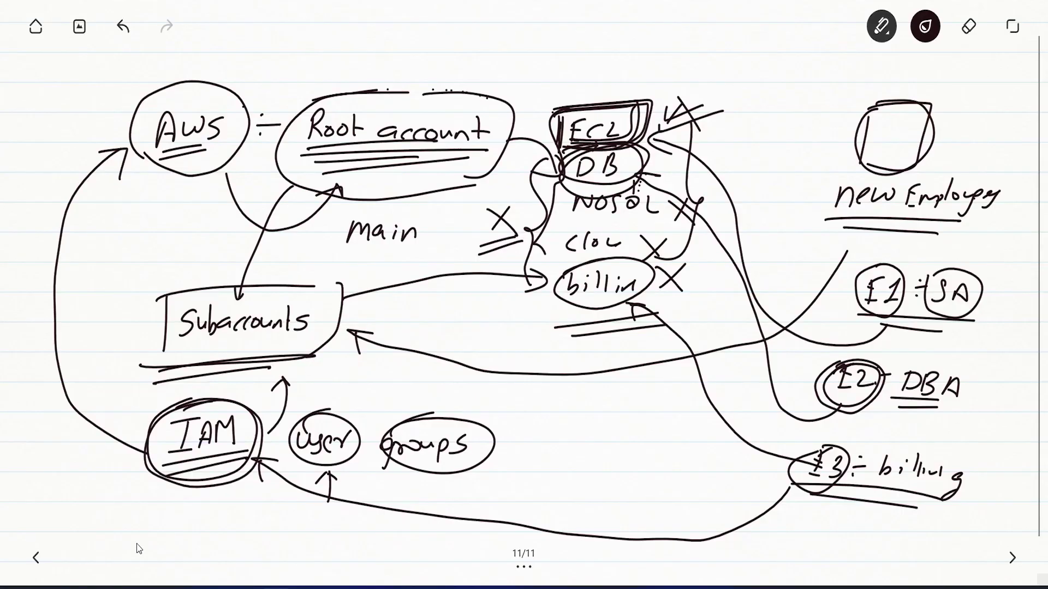
{"action": "left_click", "coordinate": [32, 560]}
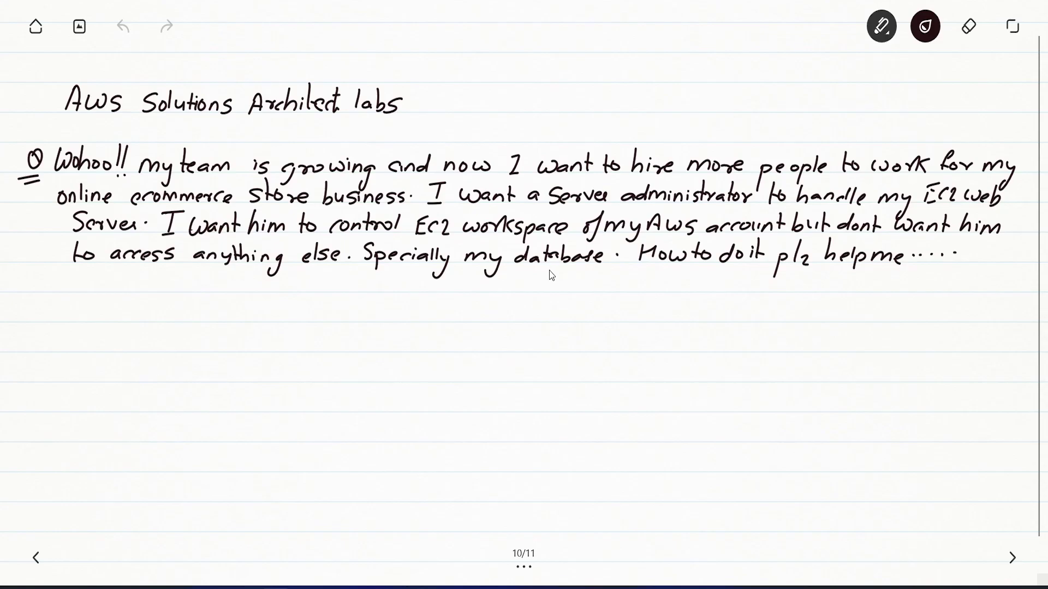
{"action": "key", "text": "alt+Tab"}
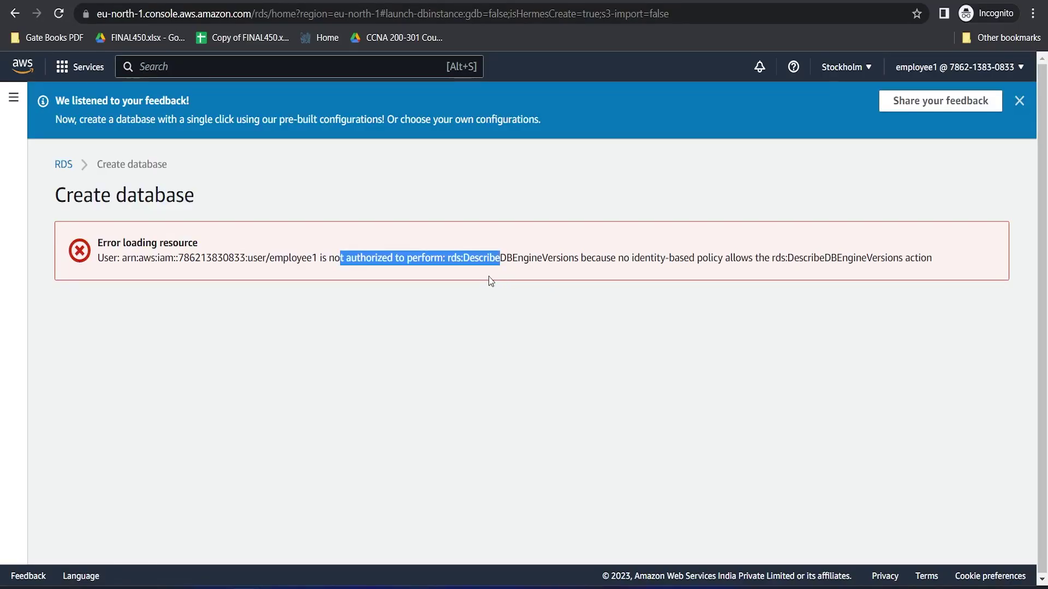
Step: Highlight the 'not authorized' message, then open EC2's running instances list
{"action": "left_click_drag", "start_coordinate": [266, 257], "coordinate": [344, 256]}
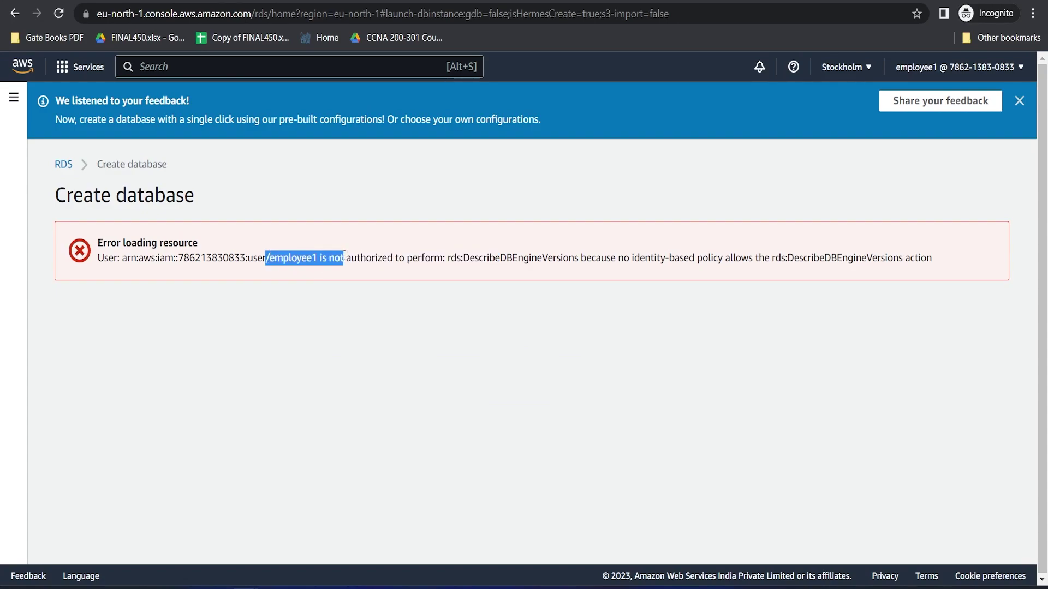
{"action": "left_click", "coordinate": [160, 68]}
{"action": "type", "text": "e"}
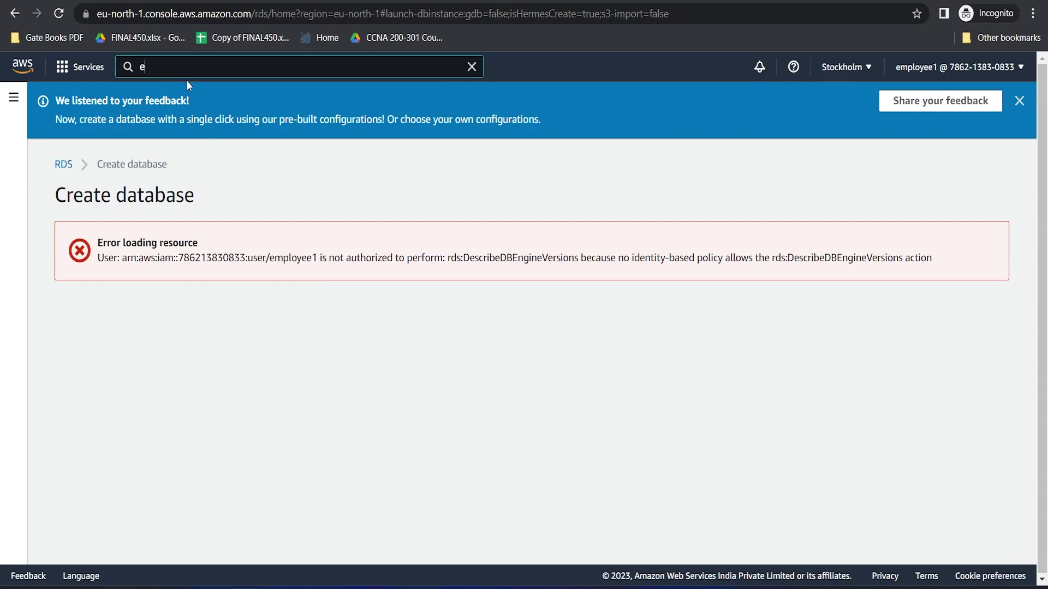
{"action": "type", "text": "c2"}
{"action": "left_click", "coordinate": [331, 180]}
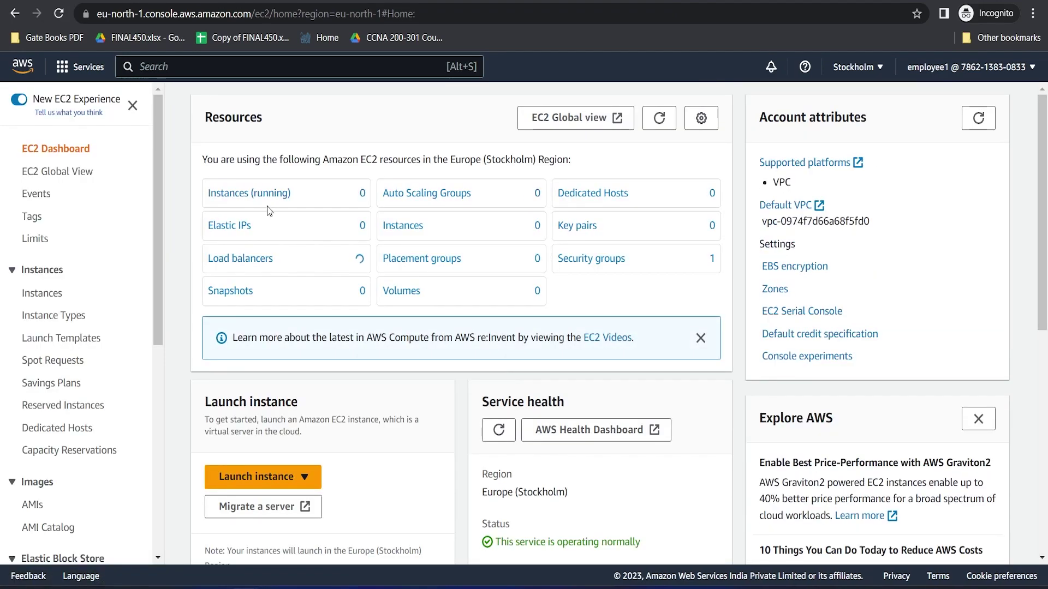
{"action": "left_click", "coordinate": [285, 194]}
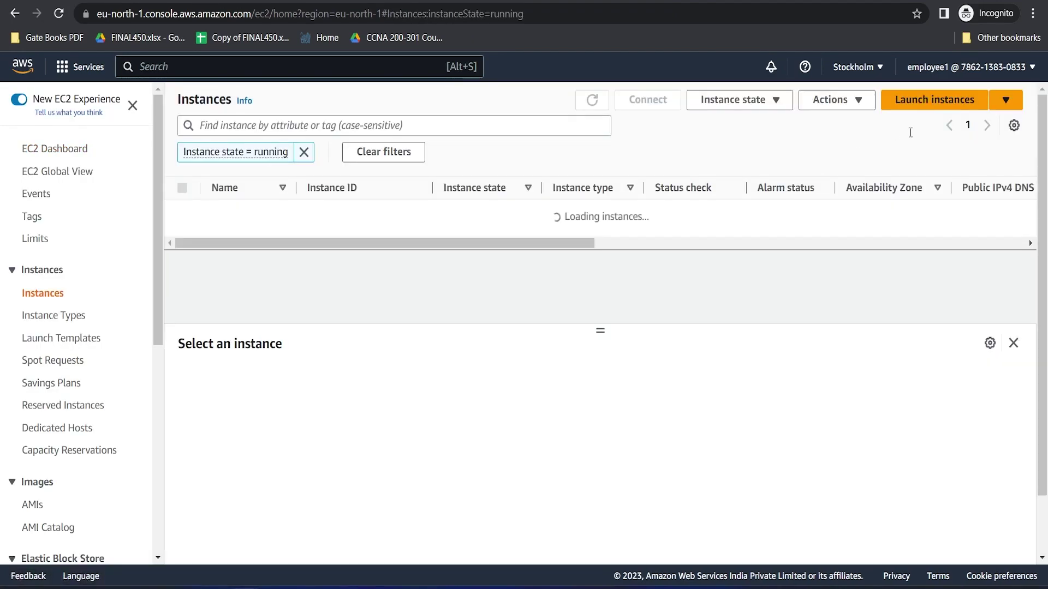
Step: Open and scroll the Launch instances form without errors, return to Instances, then go to notes page 11
{"action": "left_click", "coordinate": [917, 99]}
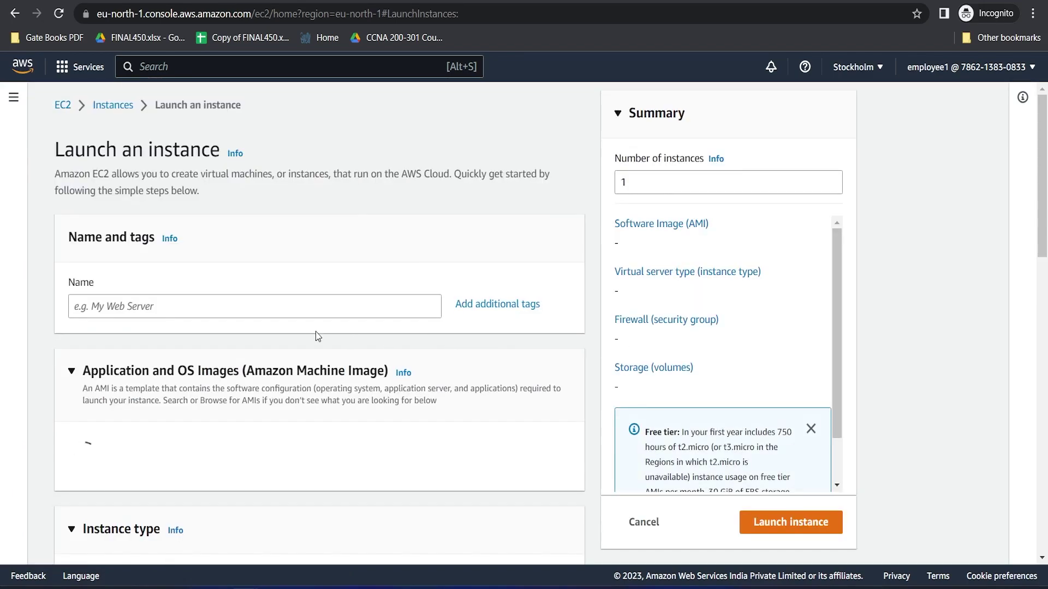
{"action": "scroll", "coordinate": [377, 392], "scroll_direction": "down", "scroll_amount": 5}
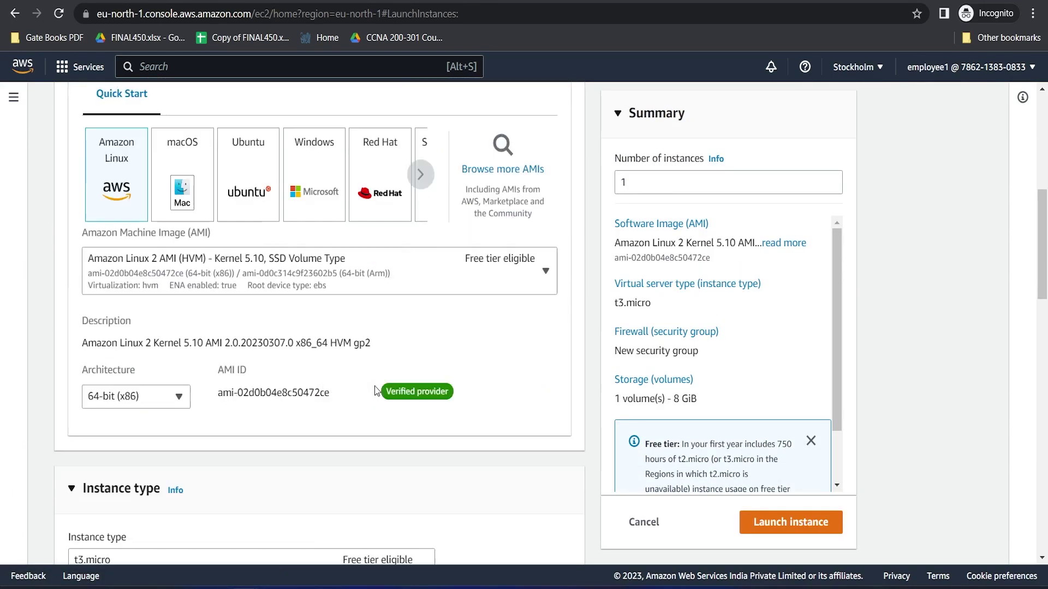
{"action": "scroll", "coordinate": [376, 392], "scroll_direction": "down", "scroll_amount": 20}
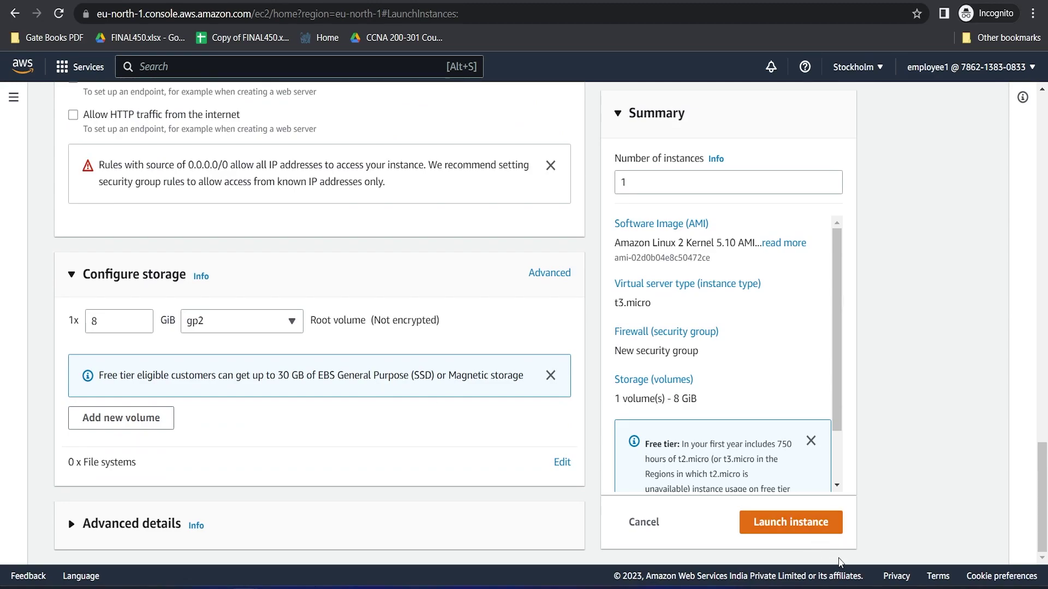
{"action": "scroll", "coordinate": [491, 354], "scroll_direction": "up", "scroll_amount": 20}
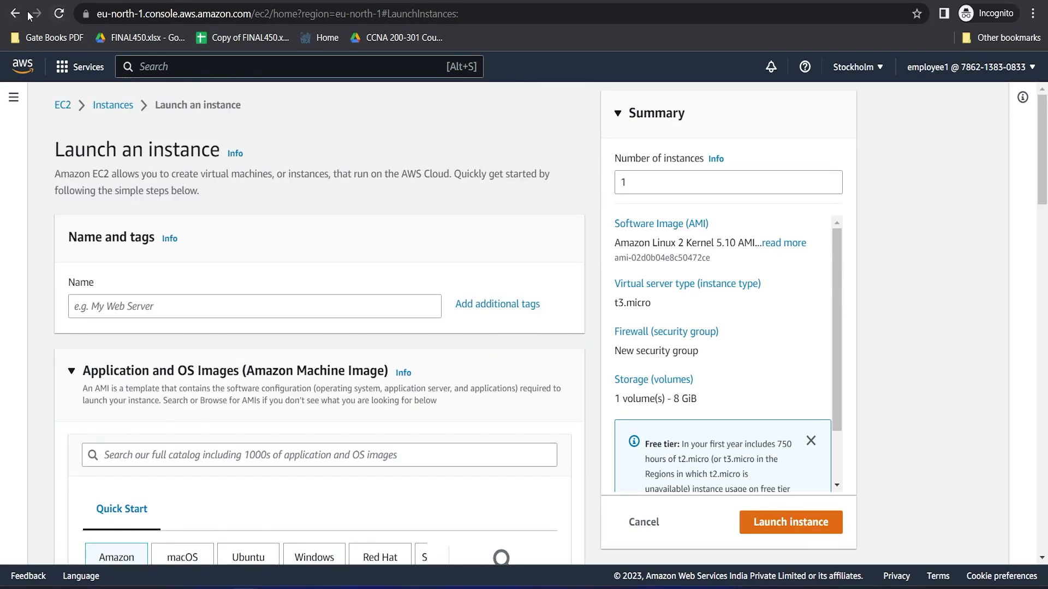
{"action": "left_click", "coordinate": [112, 106]}
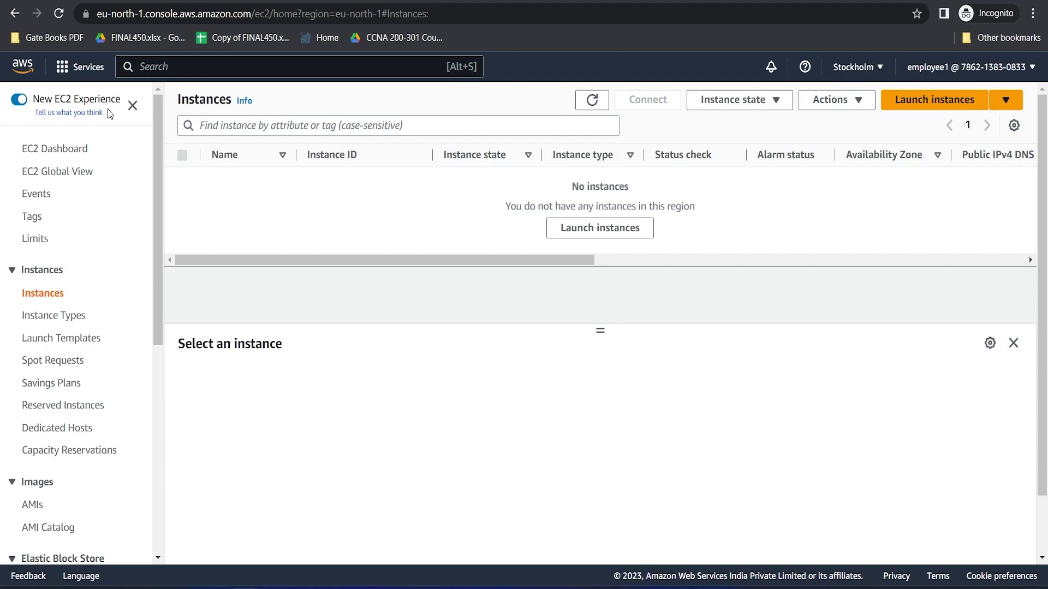
{"action": "key", "text": "alt+Tab"}
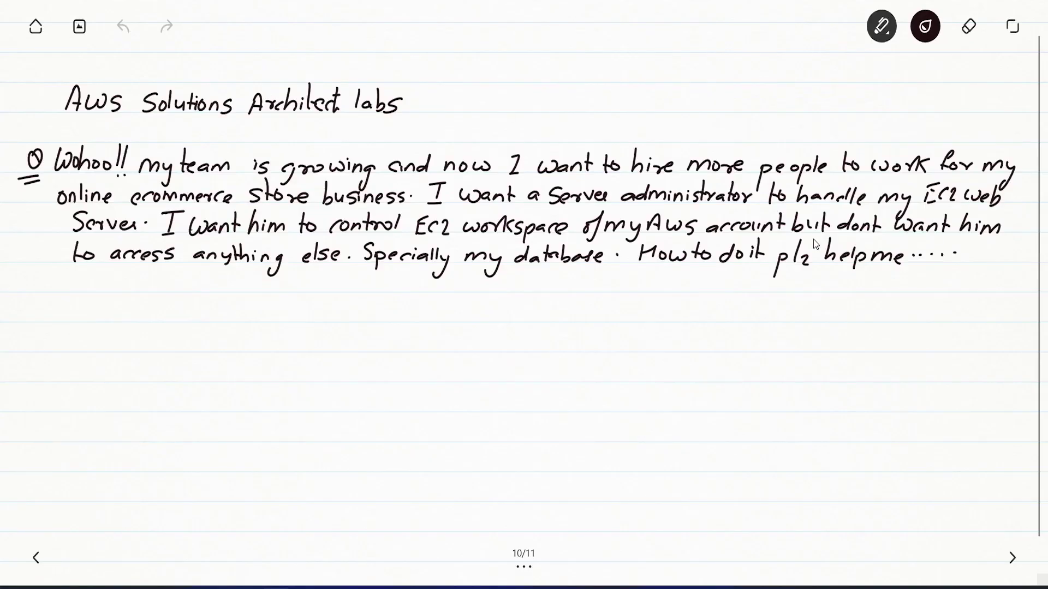
{"action": "left_click", "coordinate": [1012, 557]}
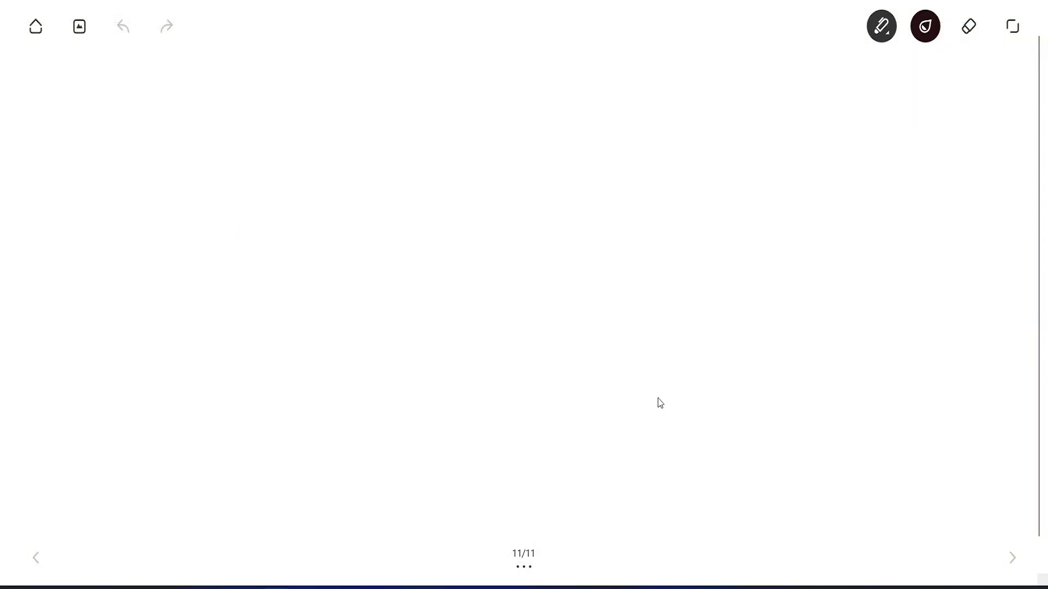